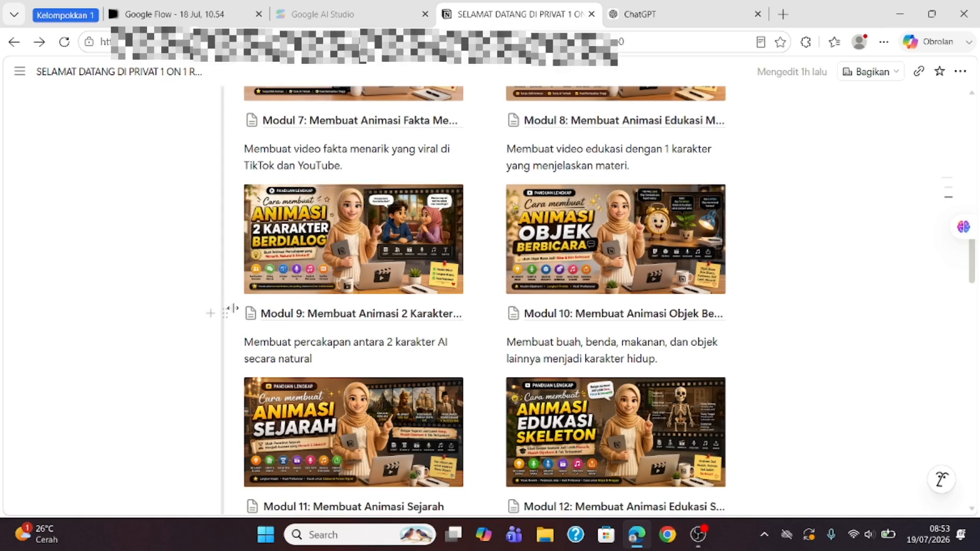
Step: Open Modul 9's page, follow its link to the premium two-character dialogue prompt generator and start the generator's conversation
mouse_move(290, 309)
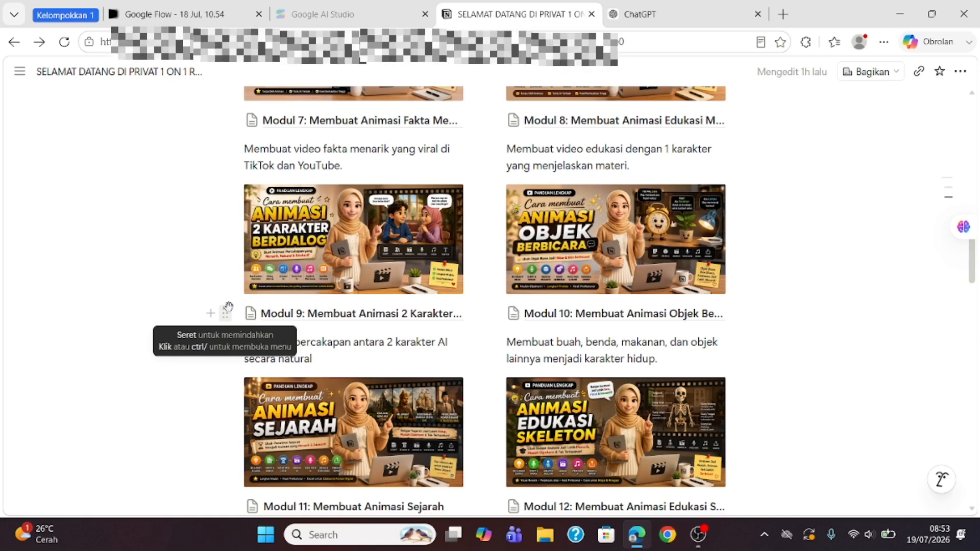
click(321, 317)
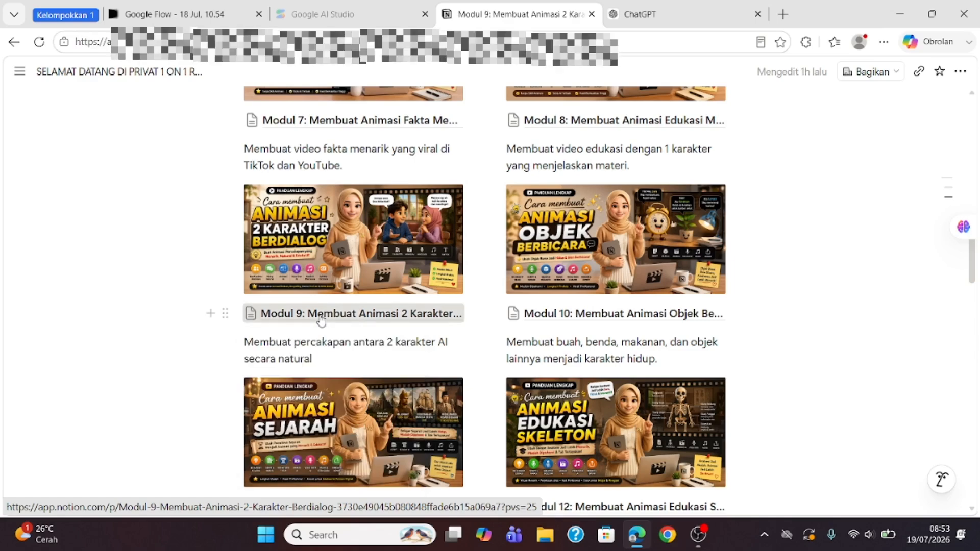
scroll(566, 278, down, 7)
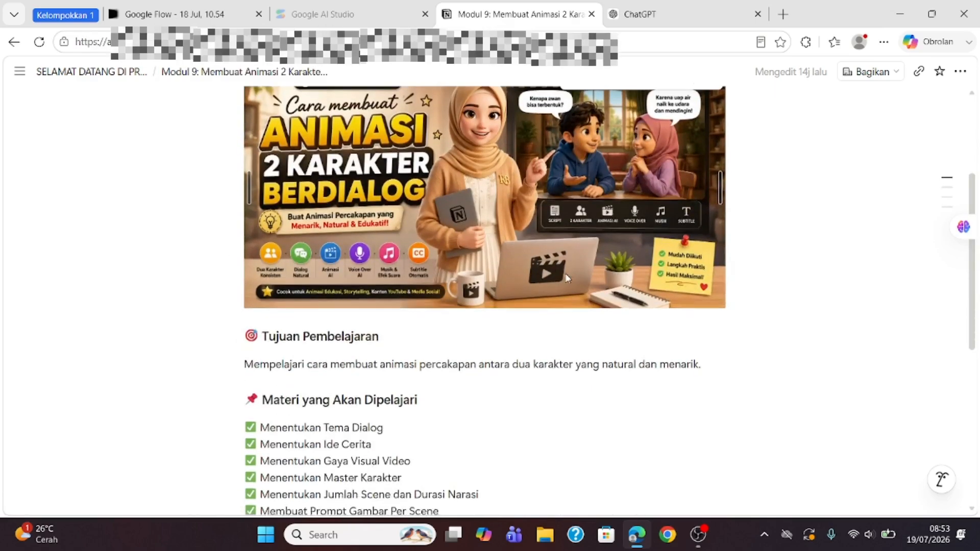
scroll(566, 275, down, 2)
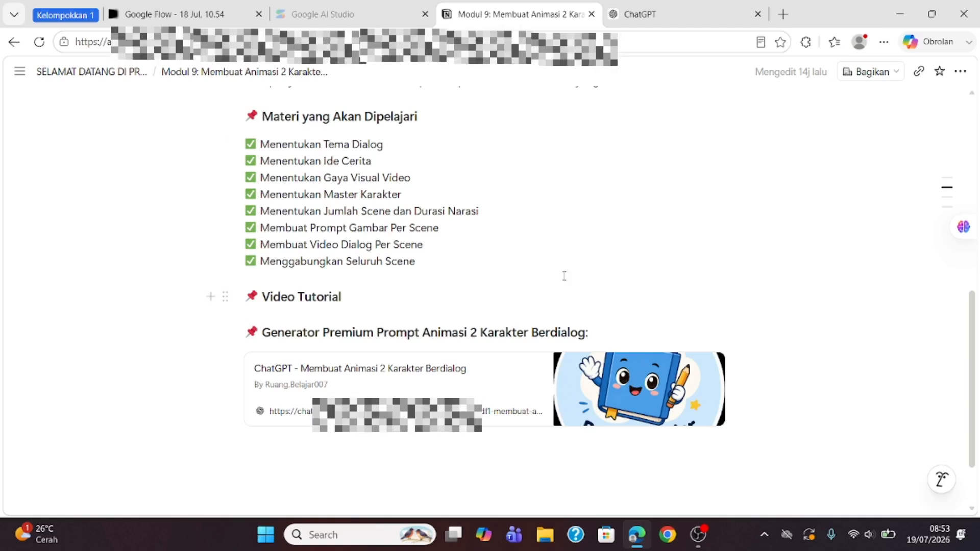
click(498, 386)
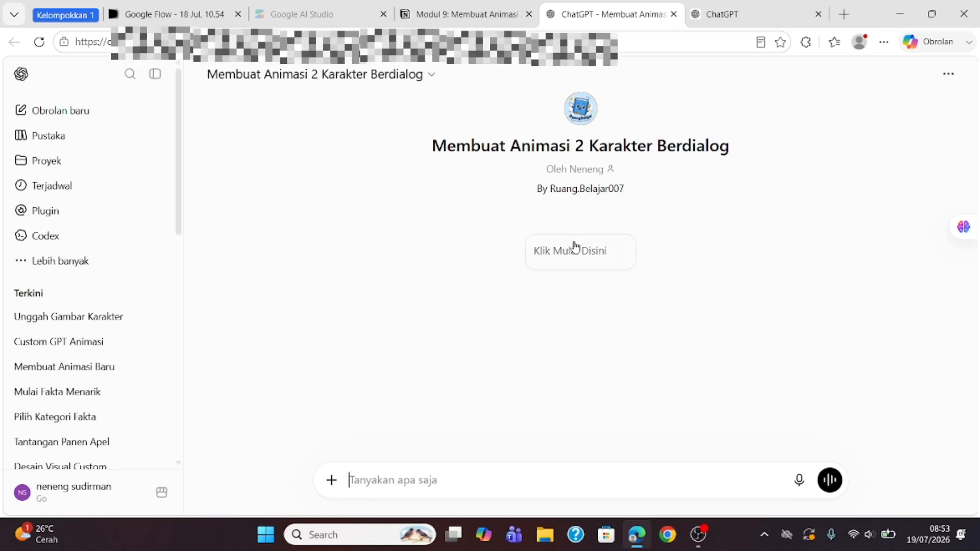
click(564, 258)
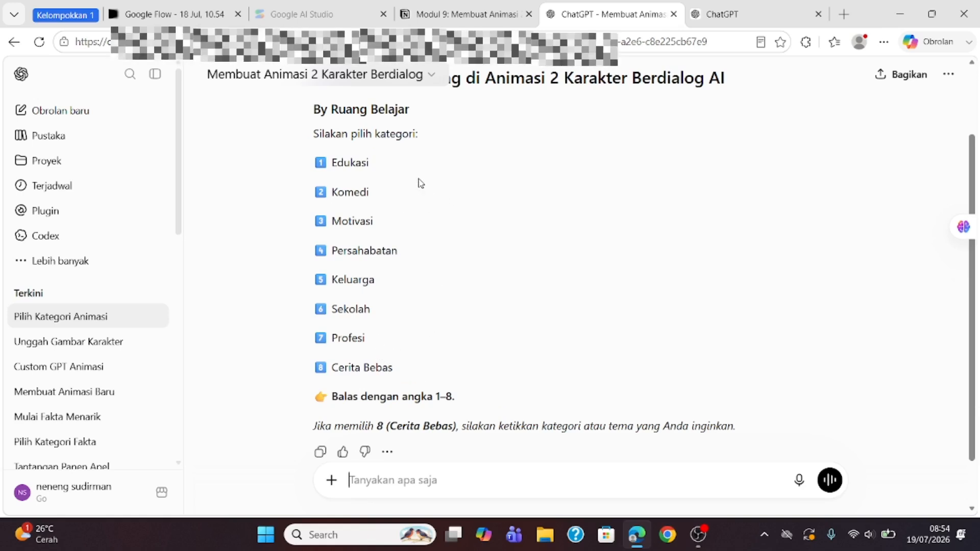
Step: Answer 4 for the Persahabatan category and 1 for the story idea "Sahabat Baru yang Awalnya Salah Paham"
scroll(432, 261, down, 1)
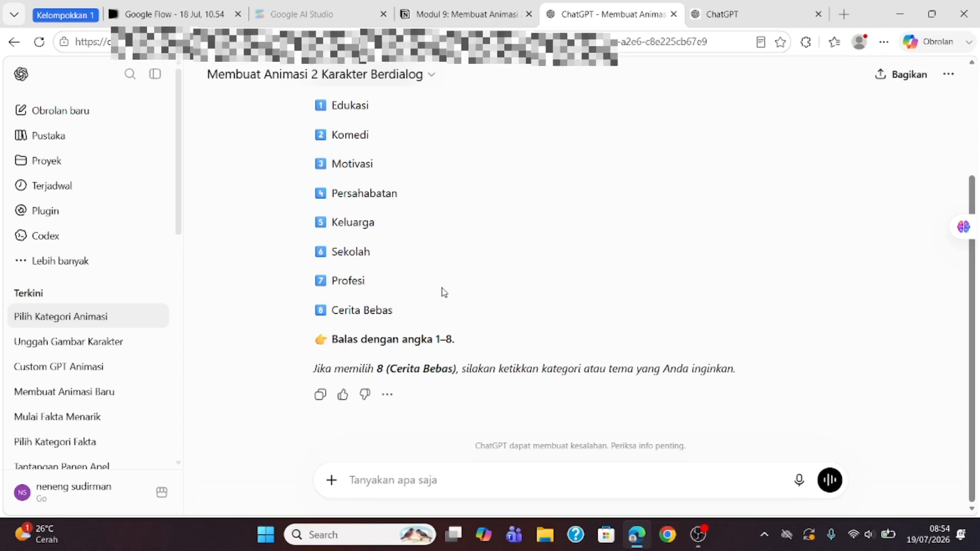
text(4)
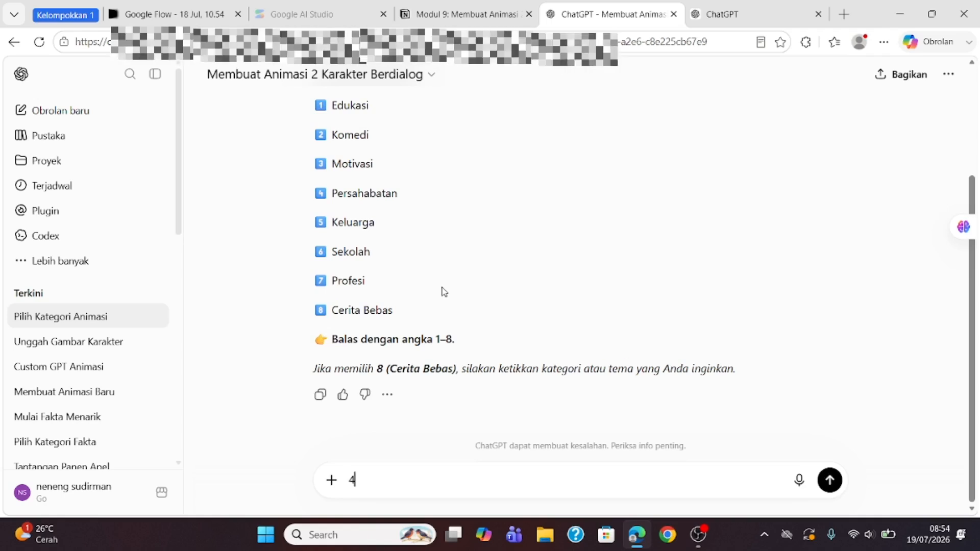
key(Return)
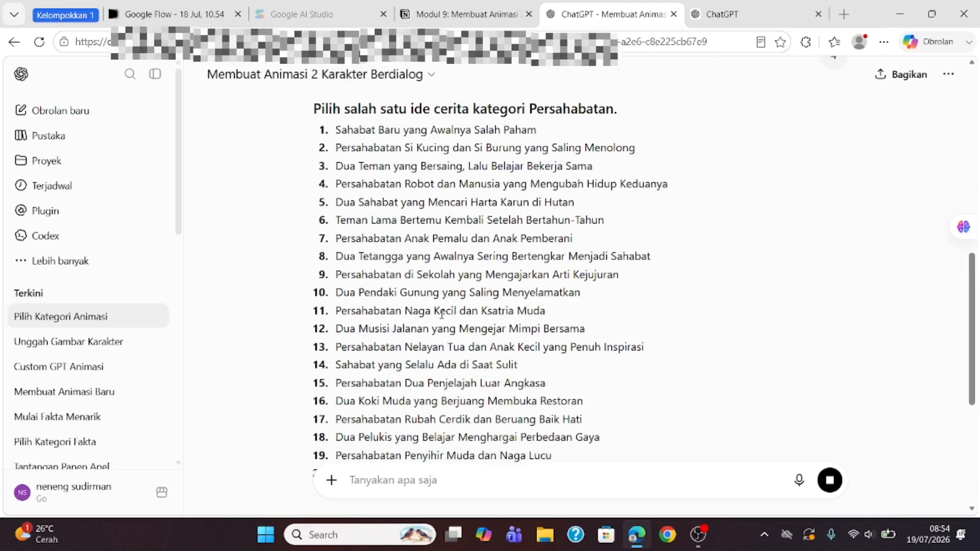
scroll(455, 271, down, 2)
scroll(456, 273, up, 2)
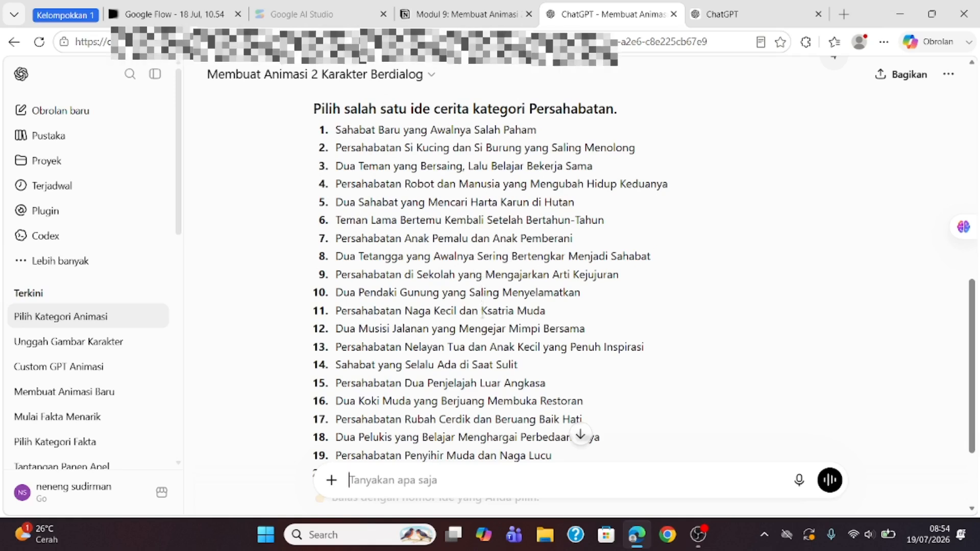
text(1)
key(Return)
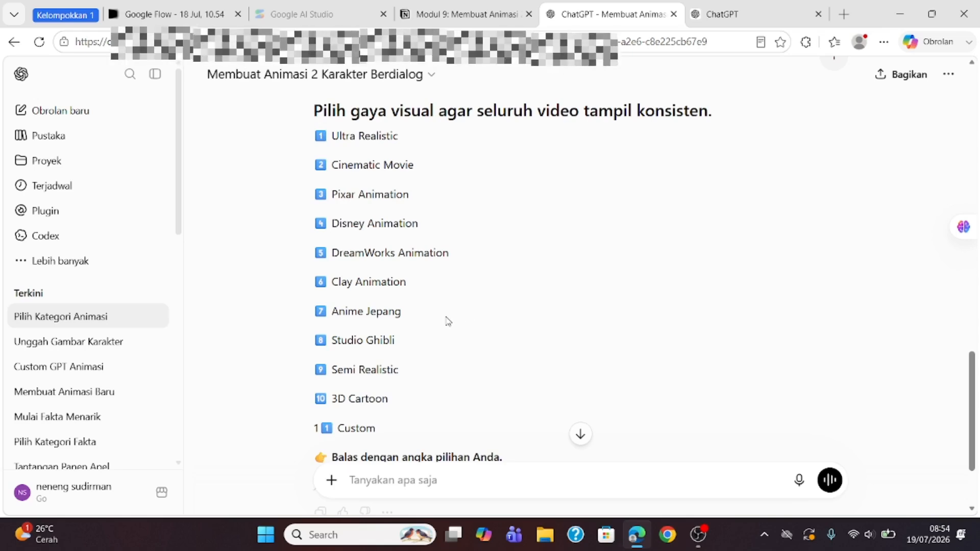
Step: Answer 1 for the Ultra Realistic visual style and 1 to have the AI create both master characters
scroll(414, 301, down, 2)
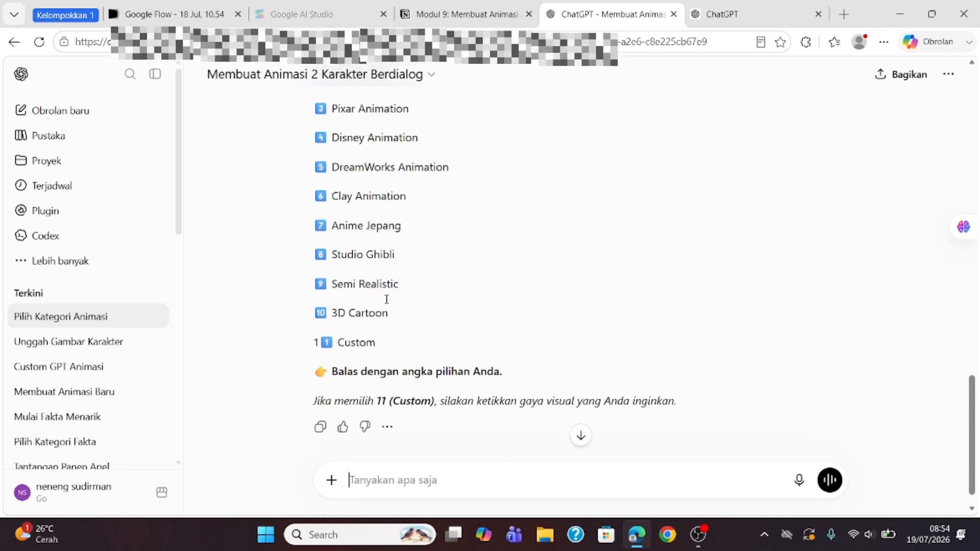
scroll(411, 326, up, 2)
scroll(392, 433, down, 2)
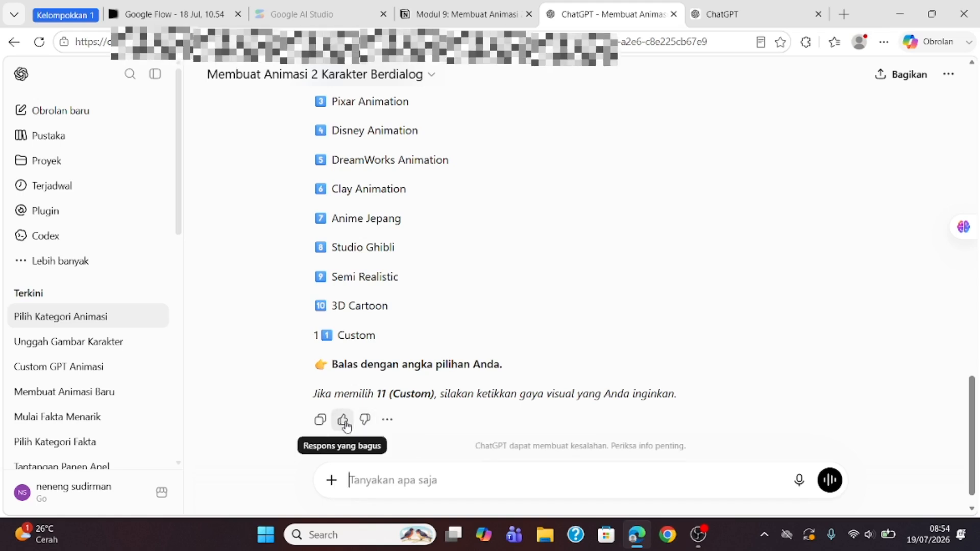
scroll(462, 329, up, 2)
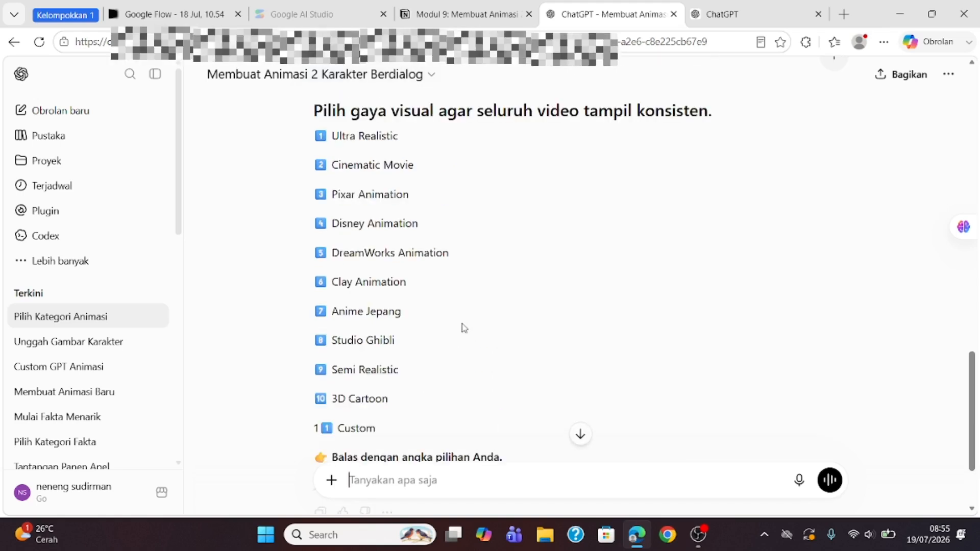
text(1)
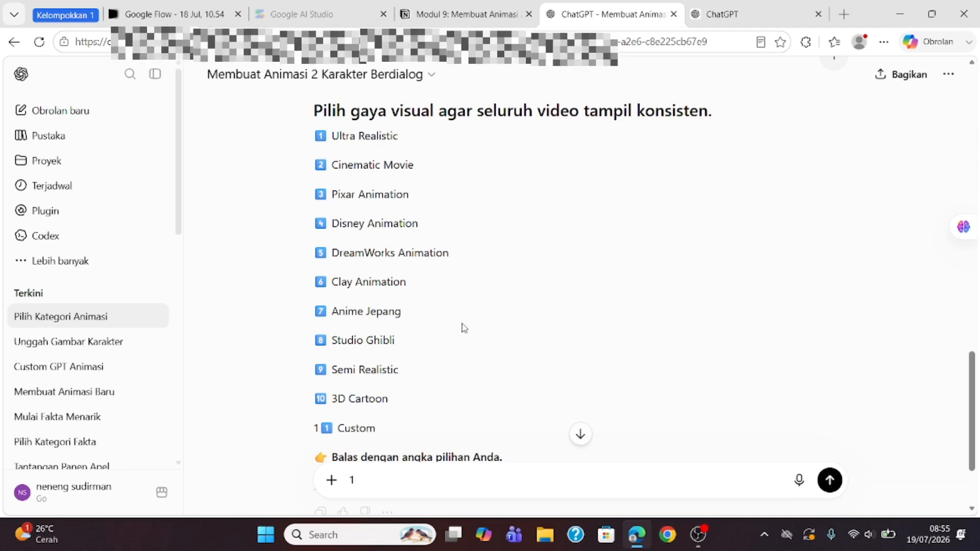
key(Return)
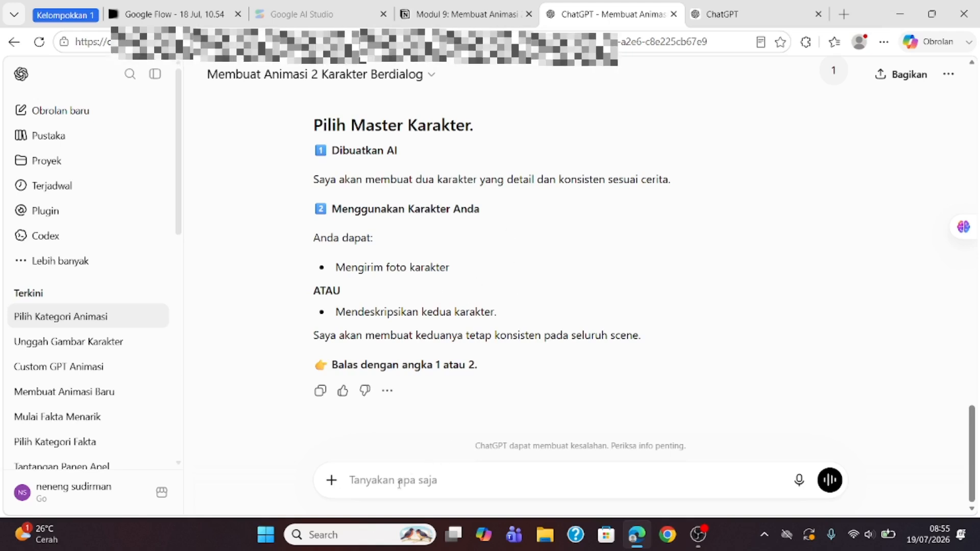
text(1)
key(Return)
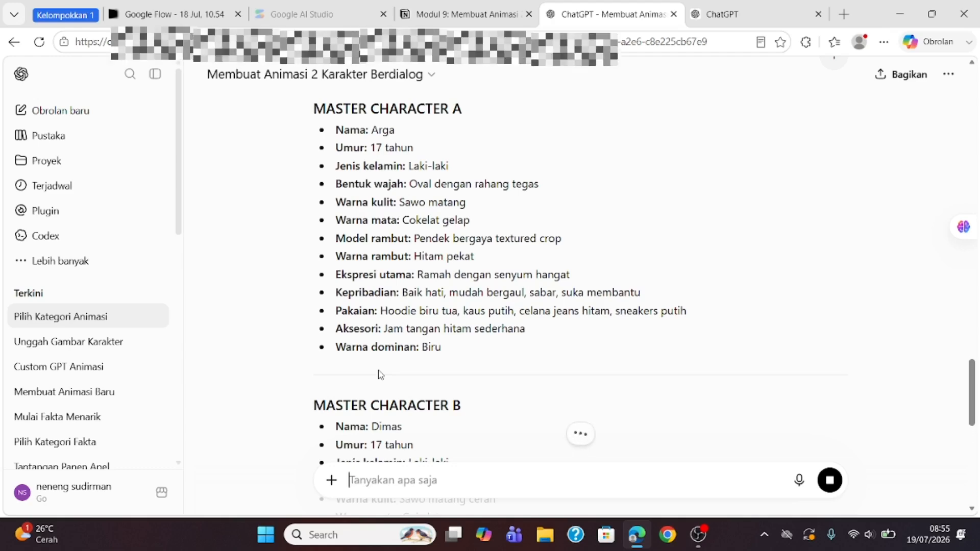
Step: Review the descriptions of Master Character A and B and their English character prompts
scroll(430, 217, up, 2)
scroll(426, 257, down, 2)
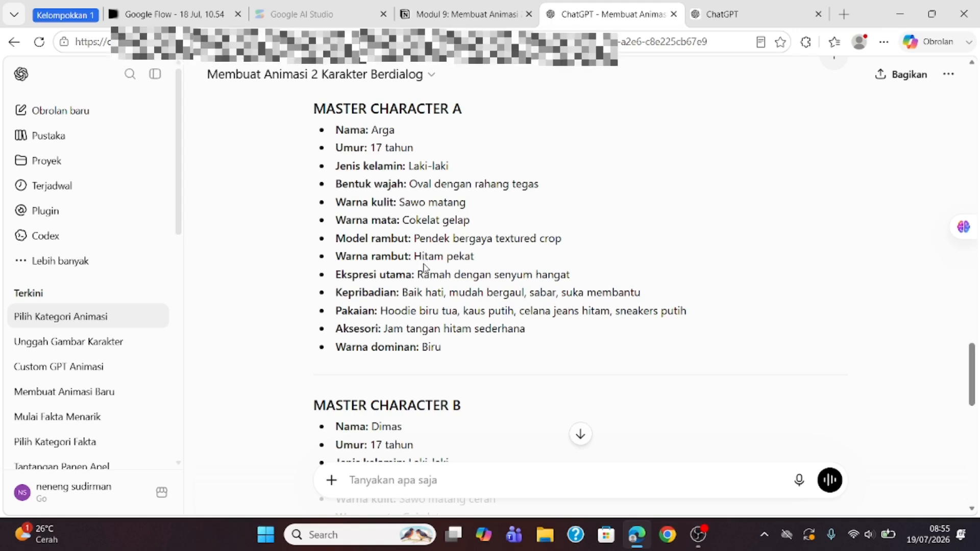
scroll(423, 267, up, 5)
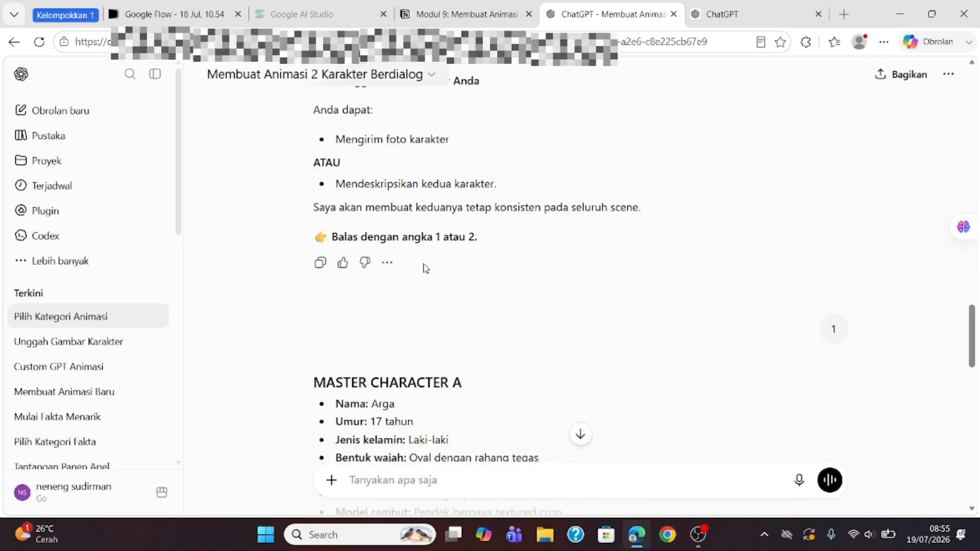
scroll(388, 194, up, 2)
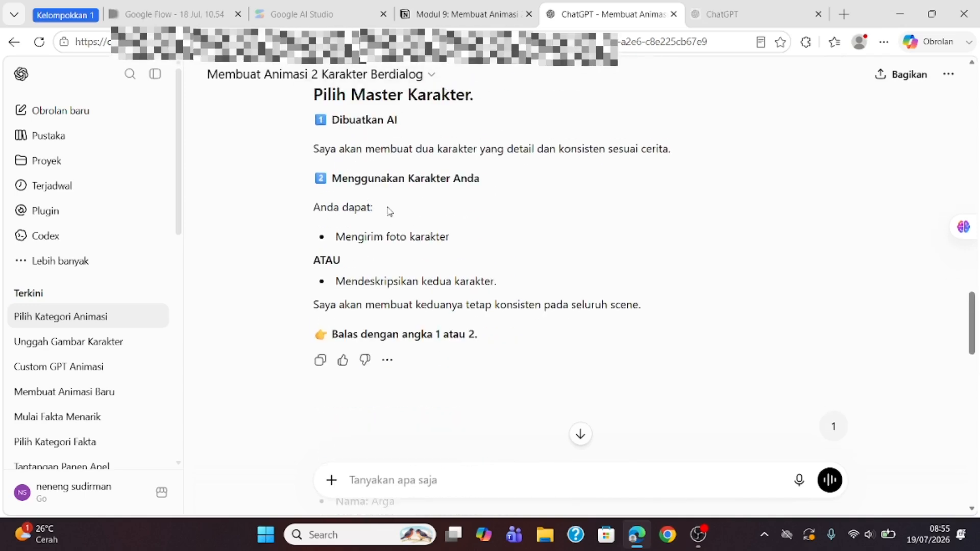
scroll(389, 209, down, 5)
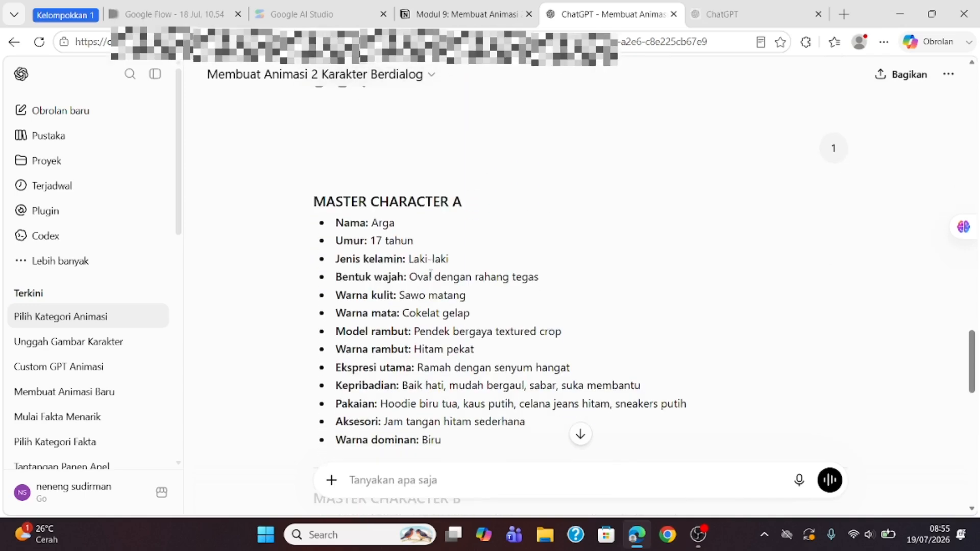
scroll(431, 274, down, 2)
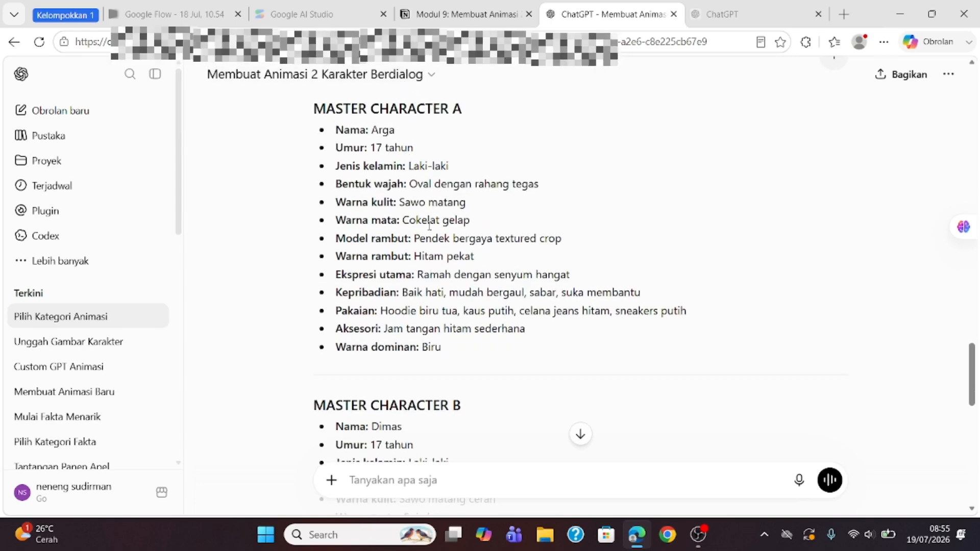
scroll(429, 225, down, 8)
scroll(429, 226, down, 2)
scroll(430, 231, up, 2)
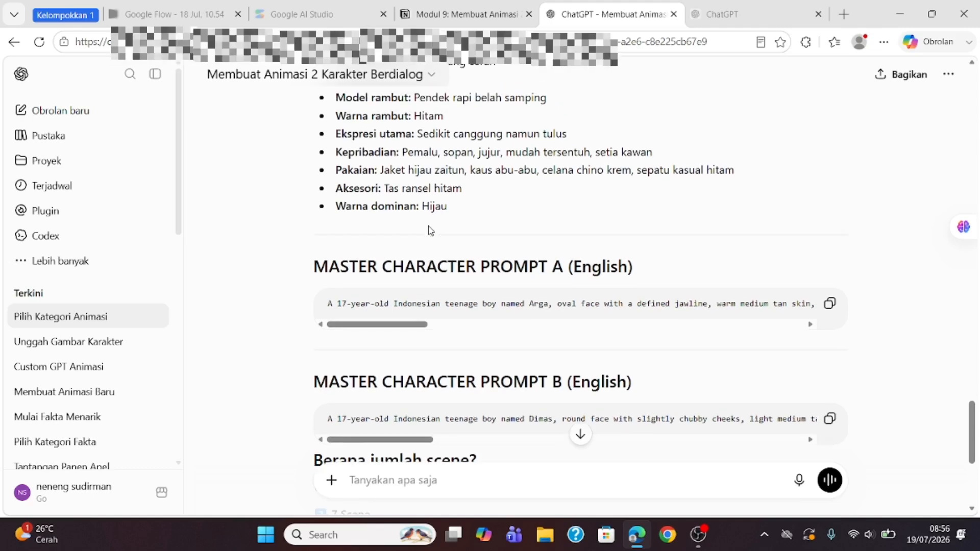
scroll(430, 231, down, 2)
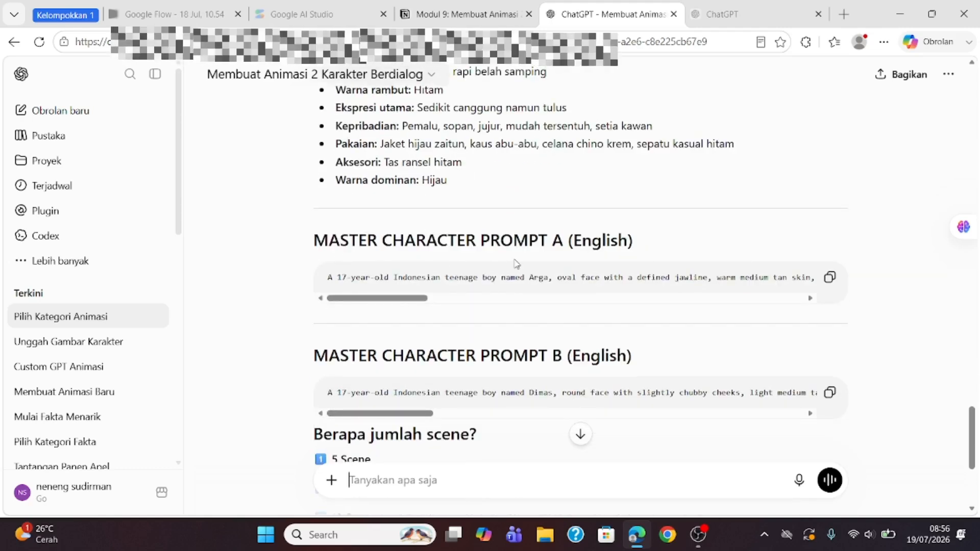
scroll(547, 266, down, 2)
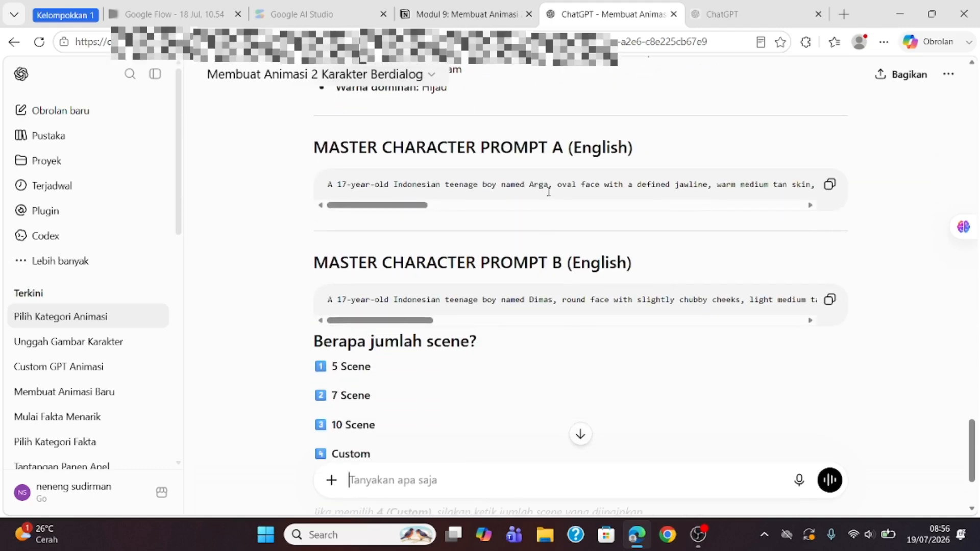
Step: Answer 2 to set the video to 7 scenes and 2 for a duration of 6 seconds per scene
scroll(536, 268, down, 3)
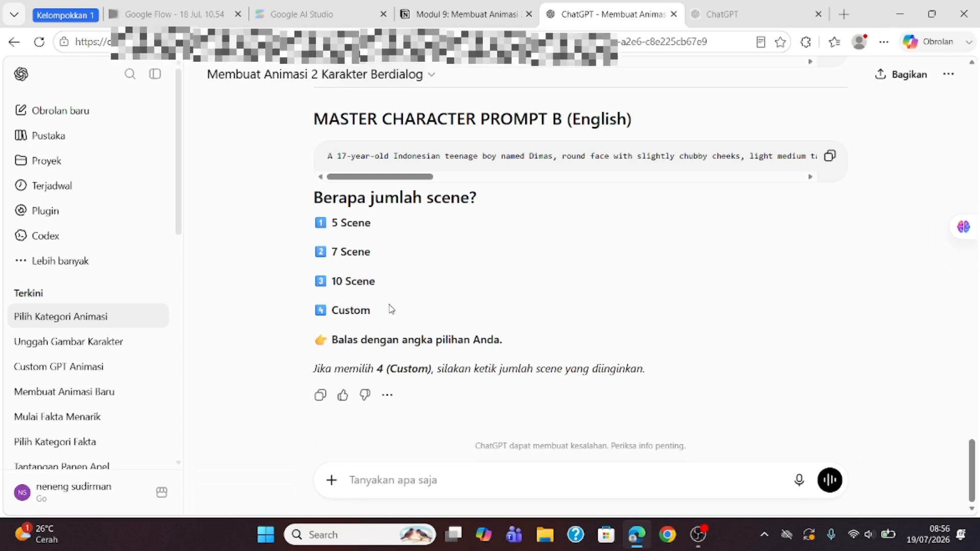
text(2)
key(Return)
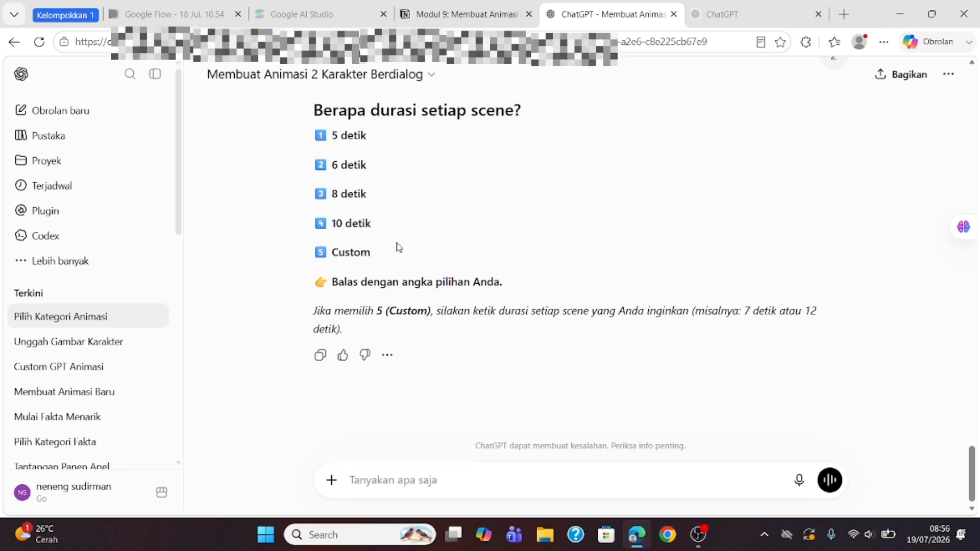
text(2)
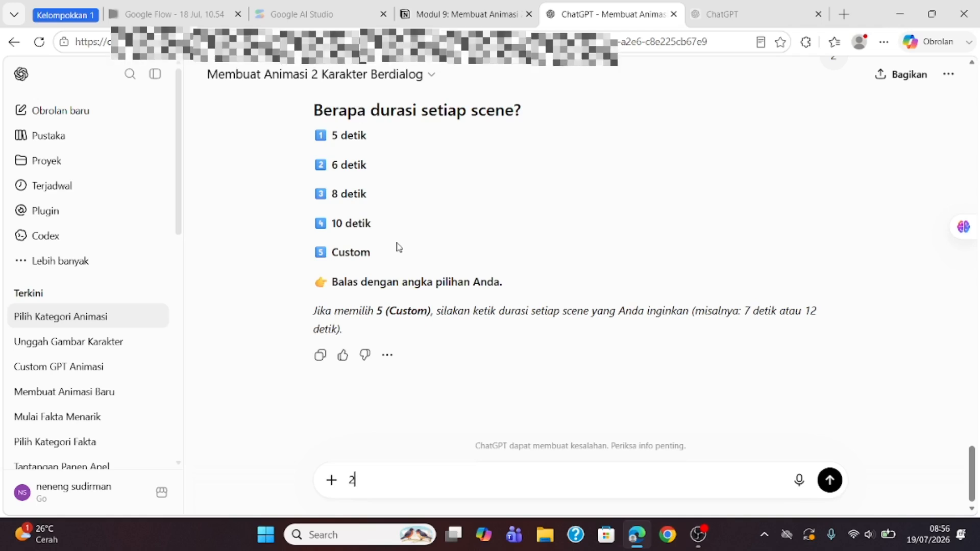
key(Return)
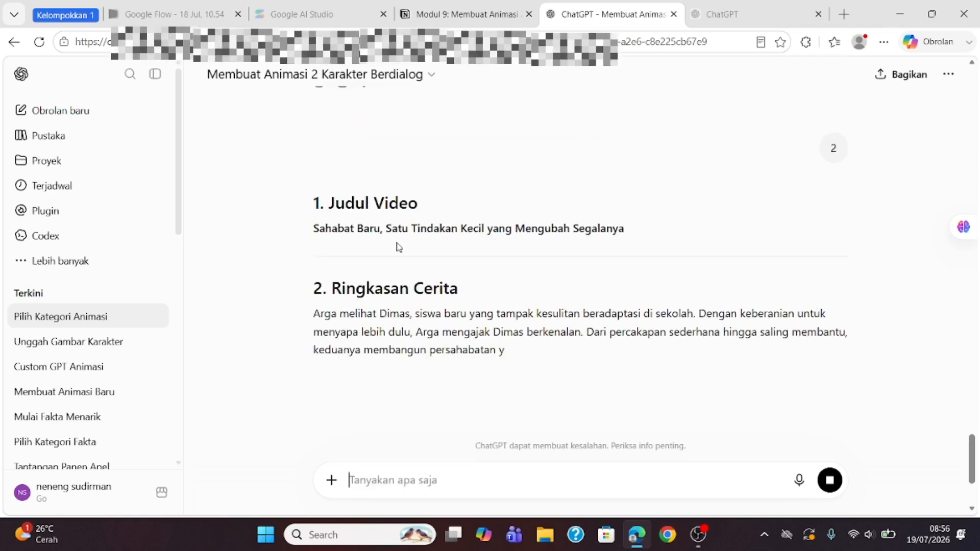
Step: Review the video title, the story summary and the storyboard from Scene 1 to Scene 7
scroll(397, 244, down, 2)
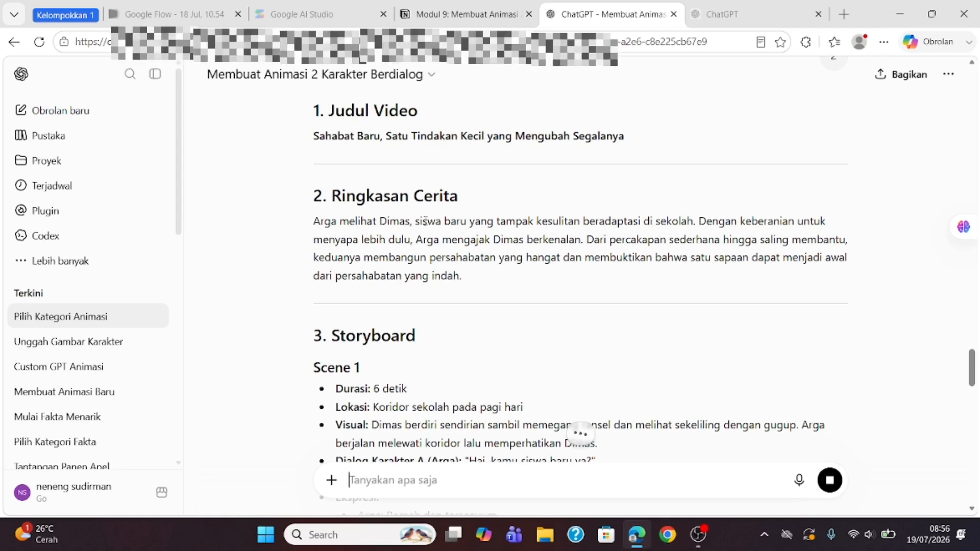
scroll(515, 252, down, 3)
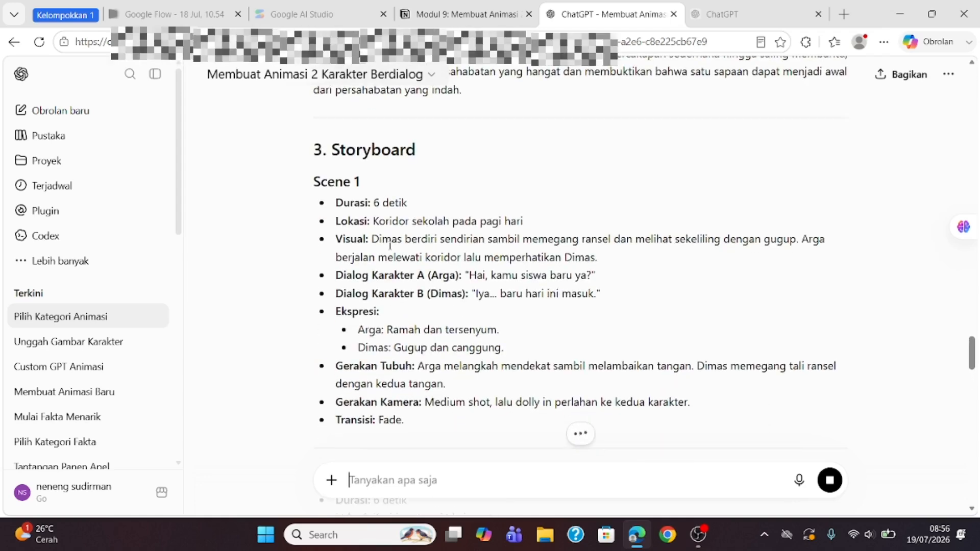
scroll(452, 222, down, 2)
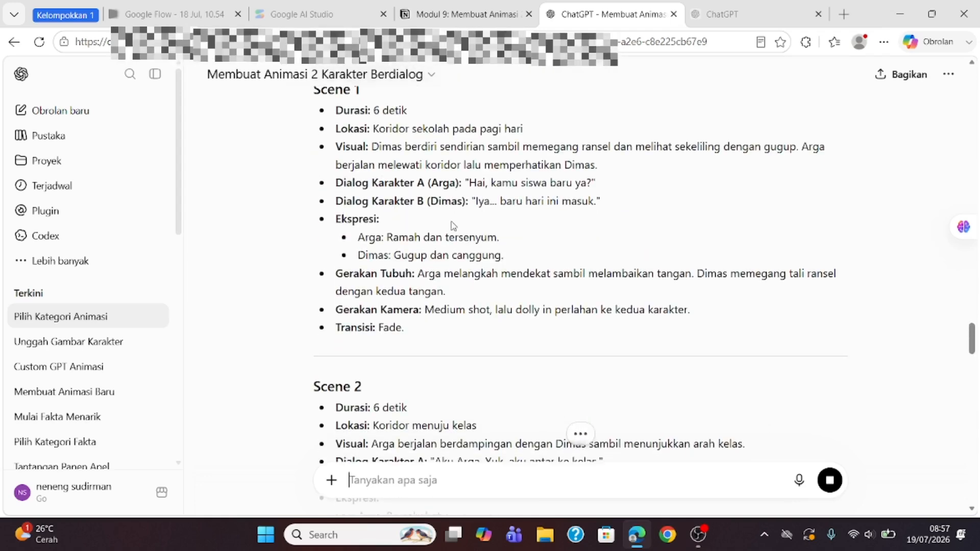
scroll(477, 180, down, 5)
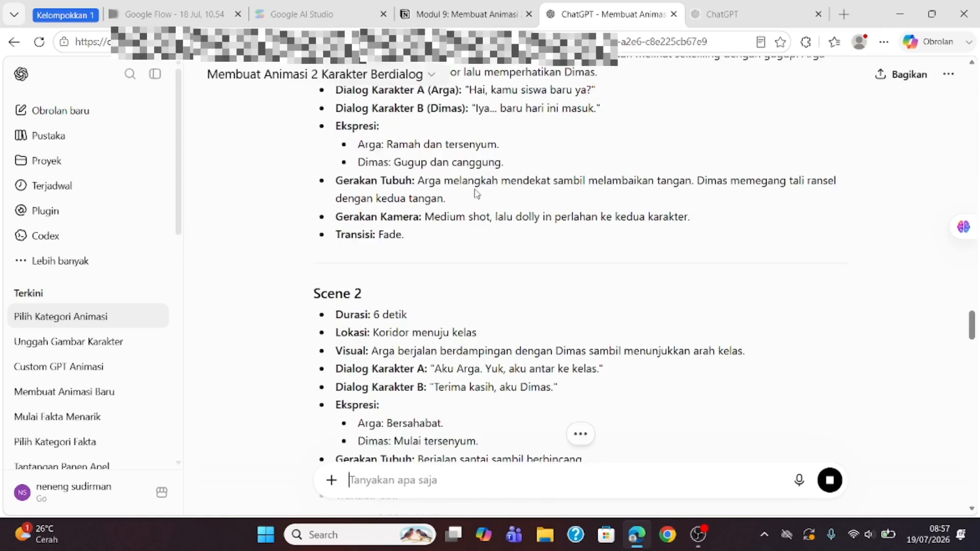
scroll(476, 192, down, 8)
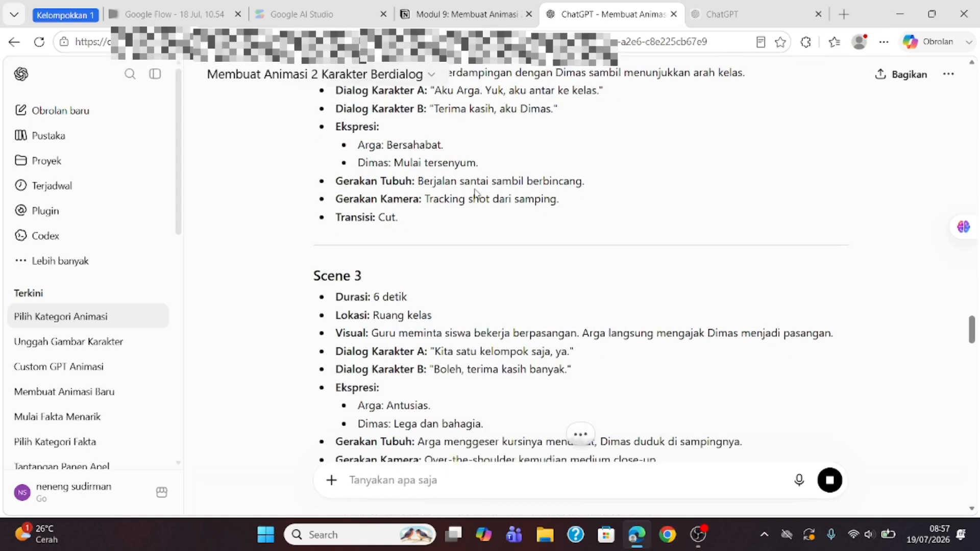
scroll(476, 193, down, 12)
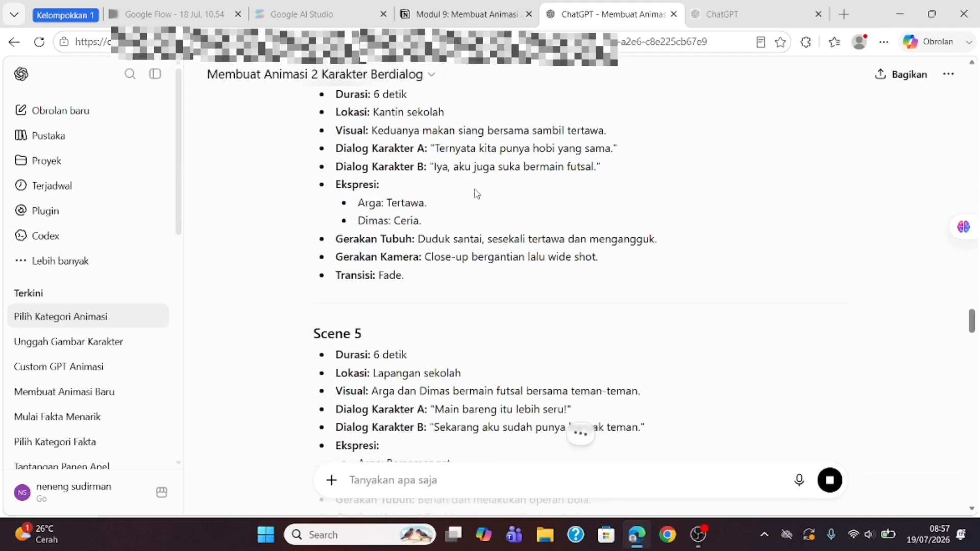
scroll(476, 193, down, 7)
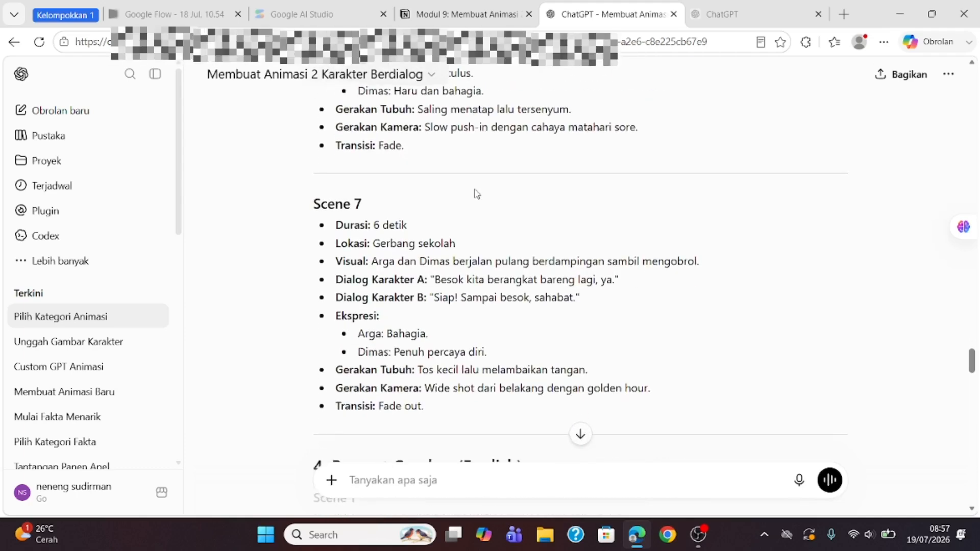
scroll(476, 189, up, 4)
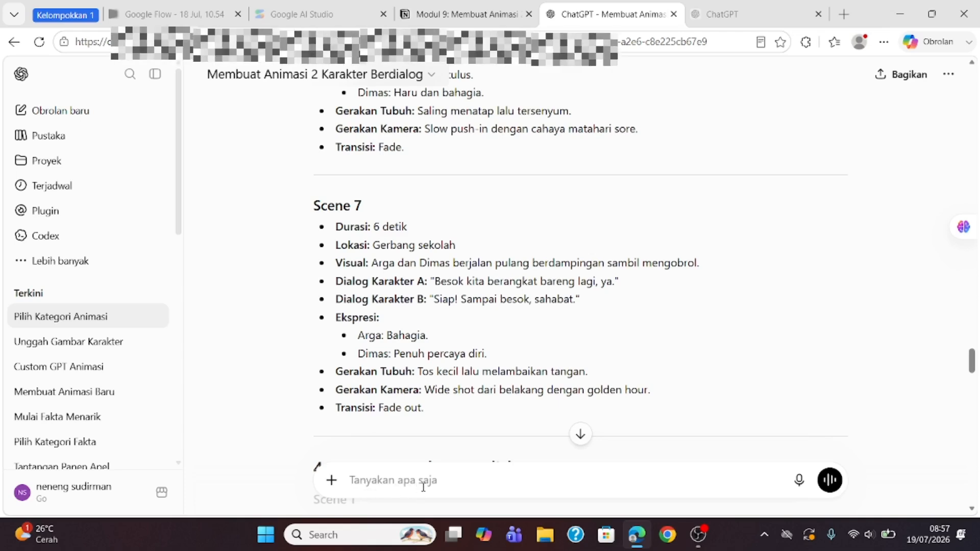
scroll(416, 314, down, 4)
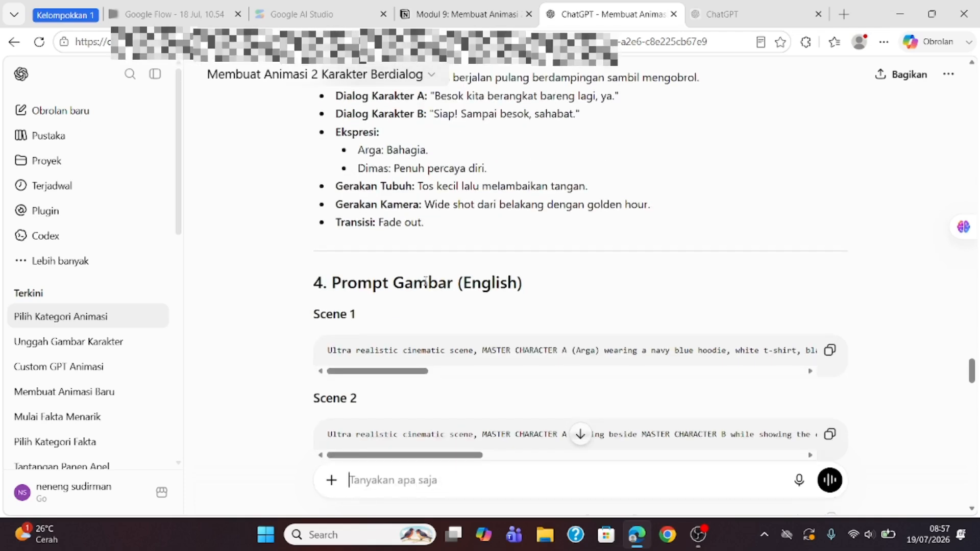
Step: Review the English image prompts, the English video prompts and the Dialog section for all seven scenes
scroll(425, 281, down, 2)
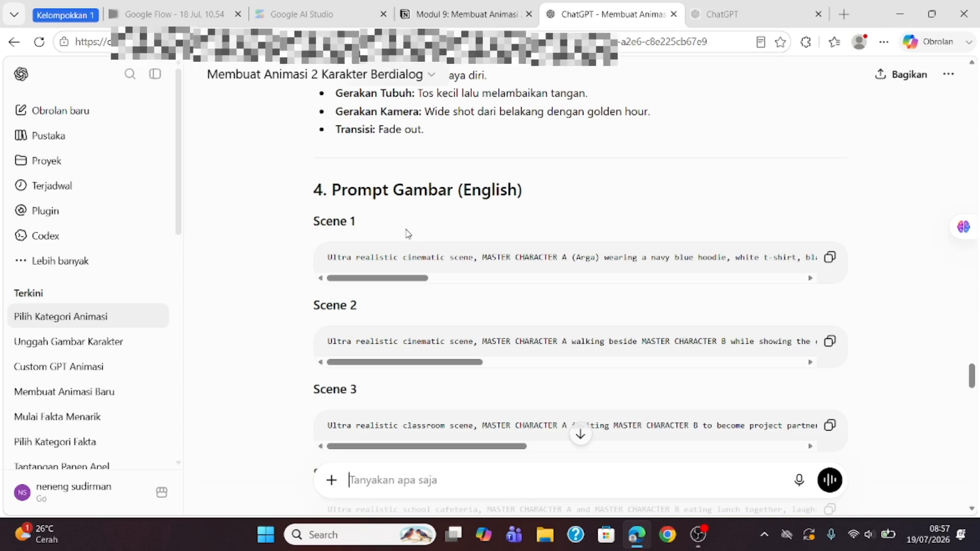
scroll(409, 233, down, 4)
scroll(407, 233, down, 10)
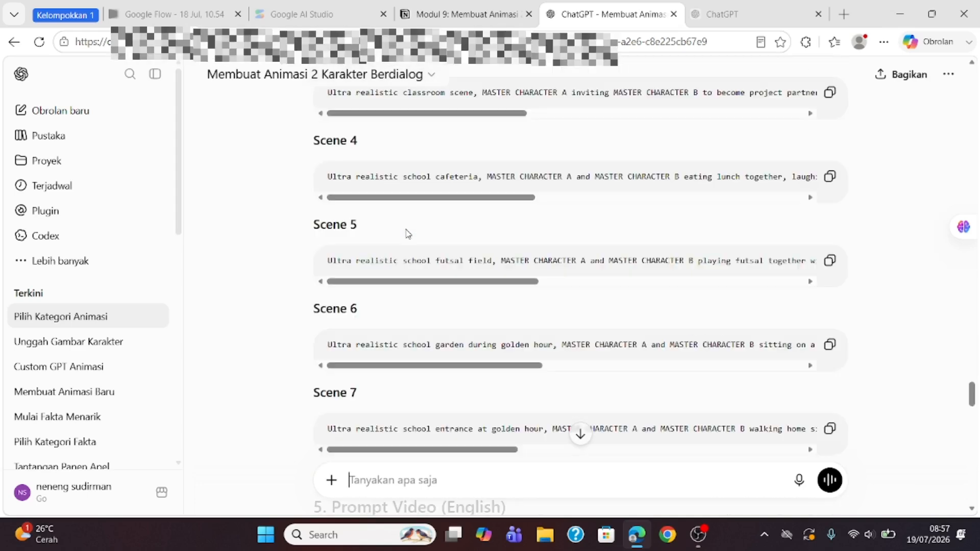
scroll(394, 366, down, 2)
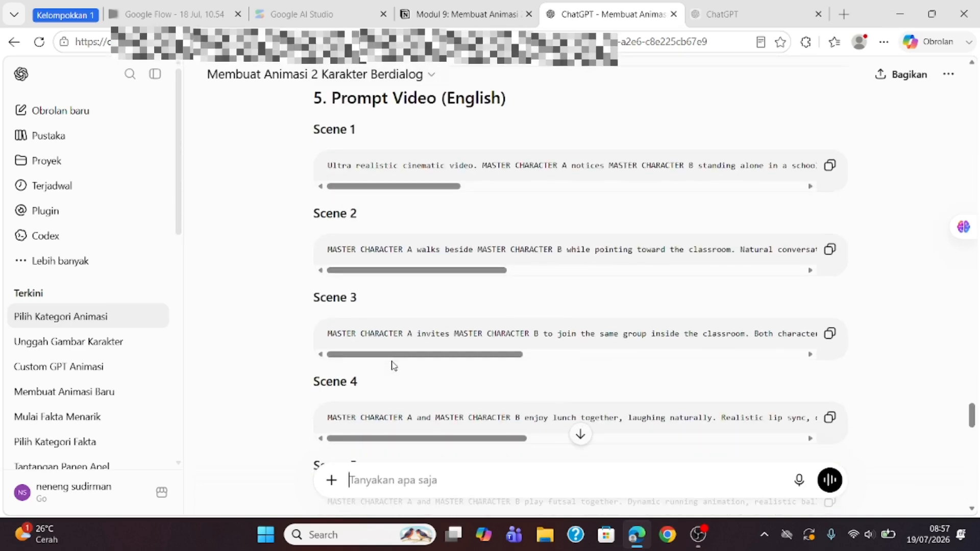
scroll(405, 329, down, 9)
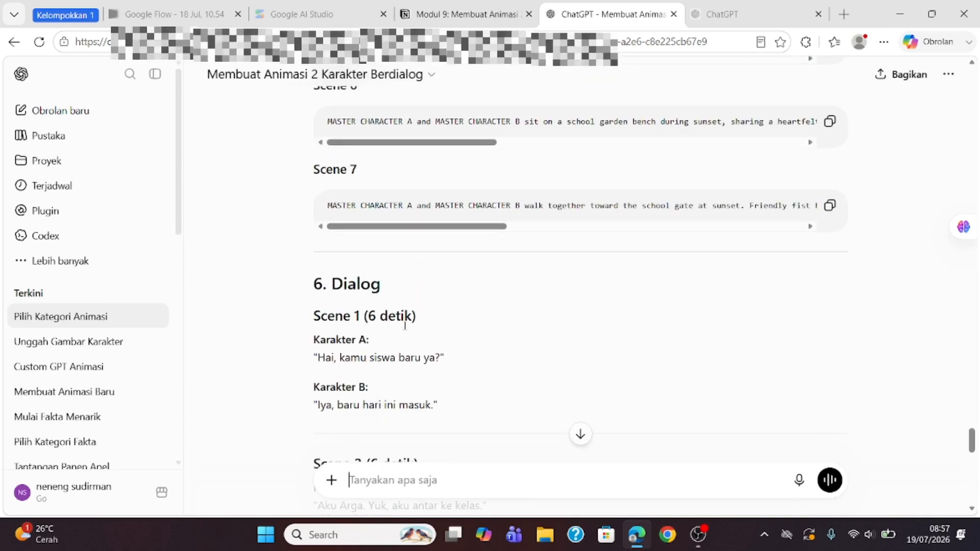
scroll(445, 304, down, 2)
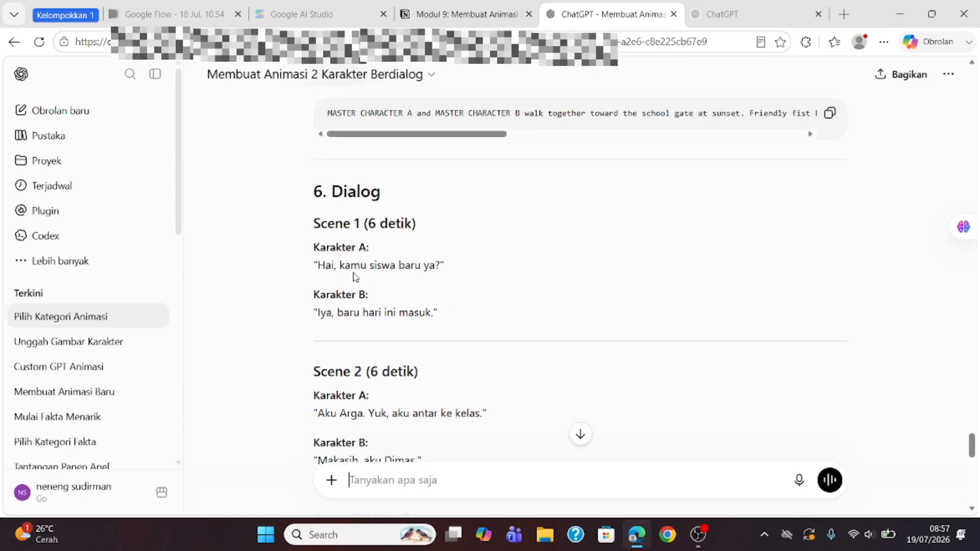
scroll(425, 286, down, 2)
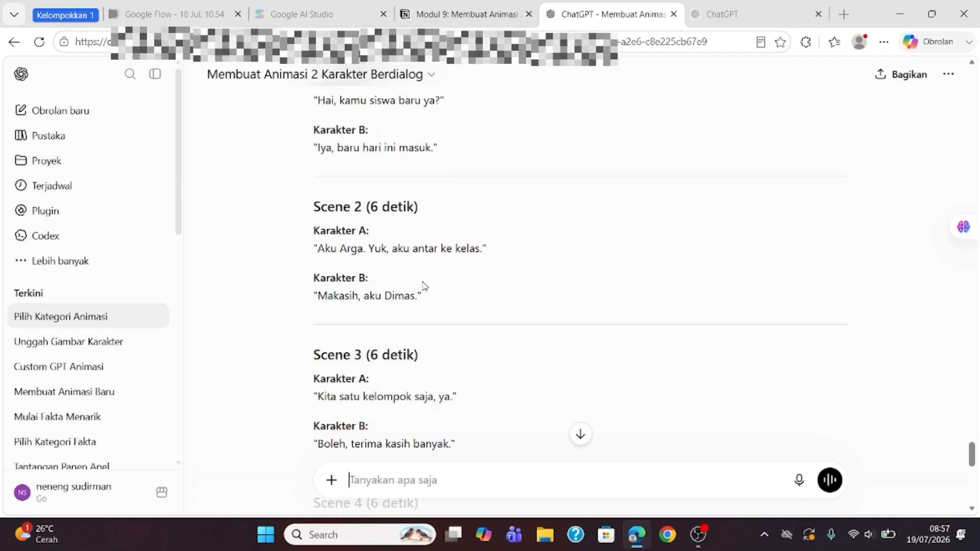
scroll(424, 286, down, 11)
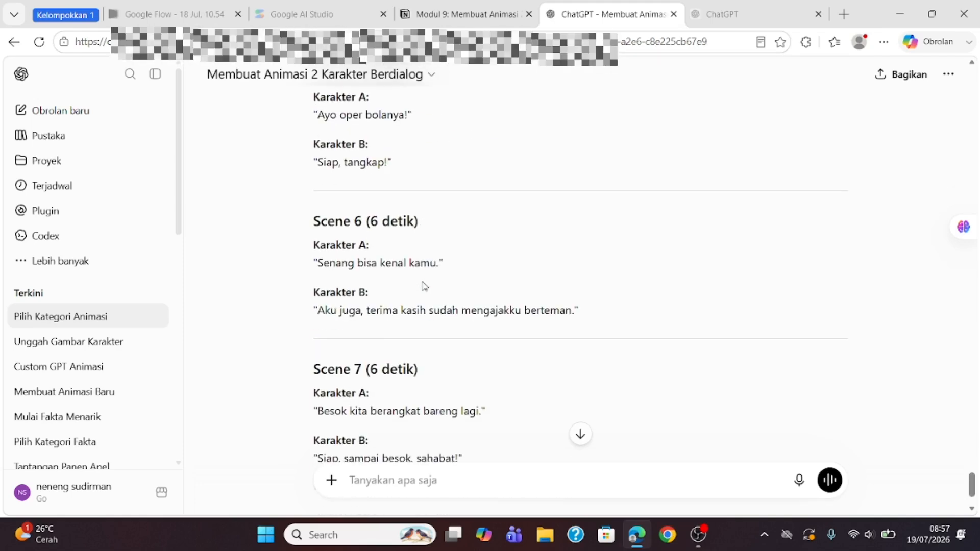
scroll(424, 286, down, 2)
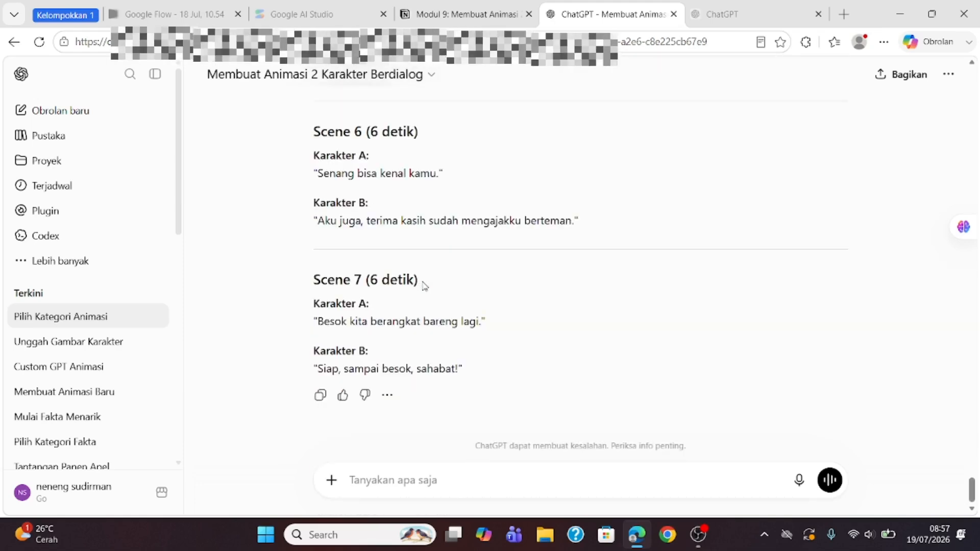
Step: Return to the master character section of the chat and copy MASTER CHARACTER PROMPT A (English)
scroll(425, 286, up, 17)
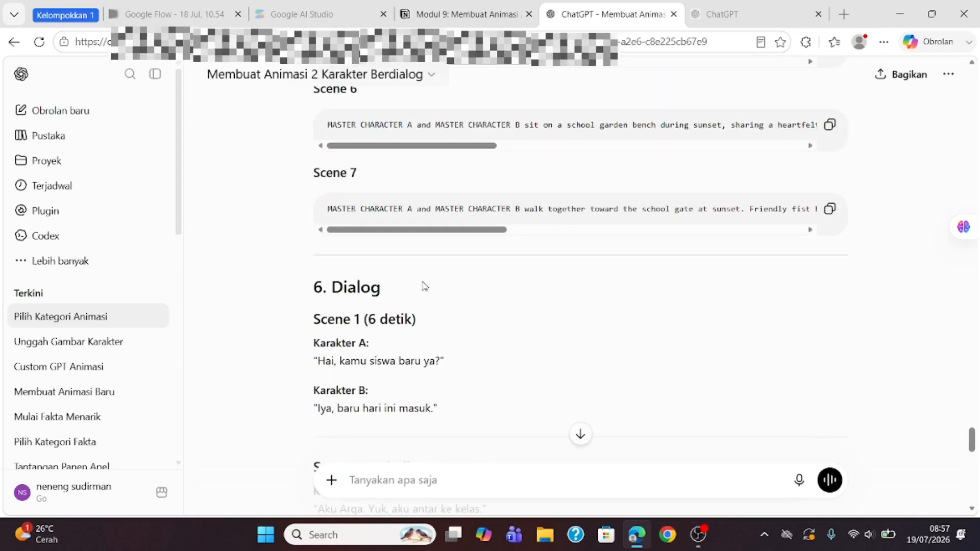
scroll(423, 285, up, 15)
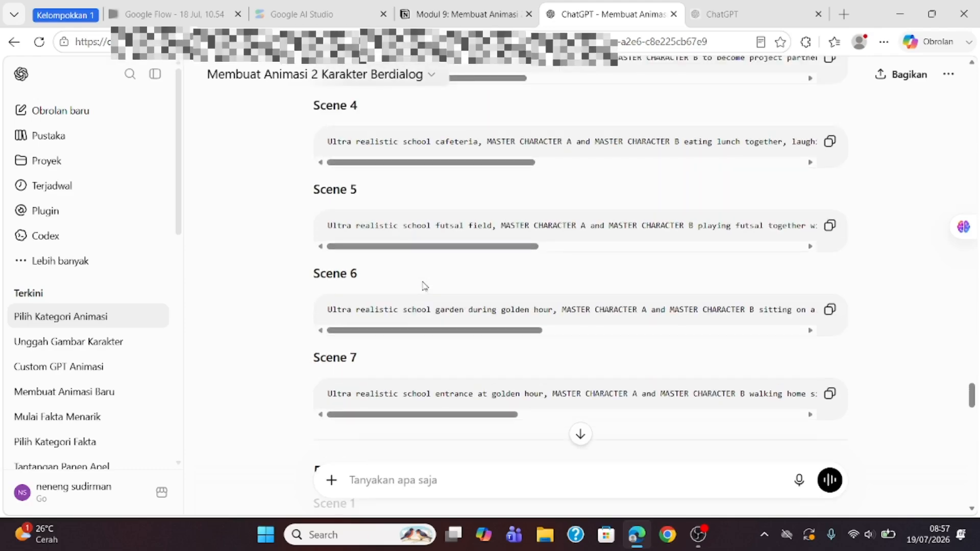
scroll(423, 286, up, 16)
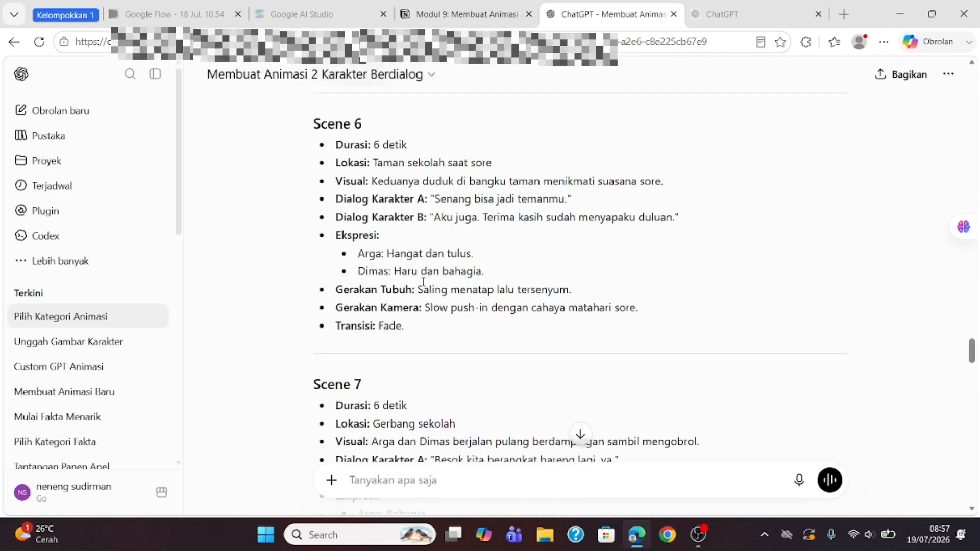
scroll(423, 281, up, 16)
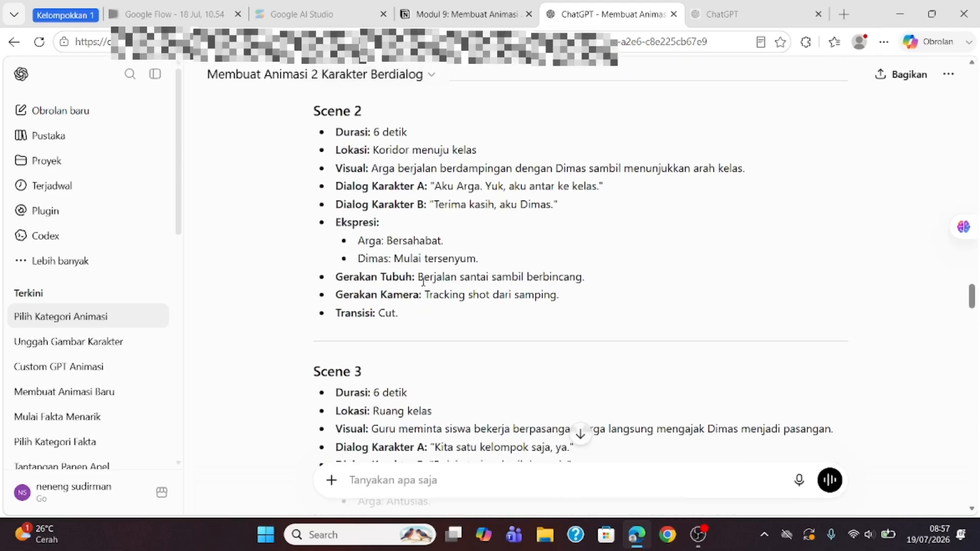
scroll(424, 282, up, 16)
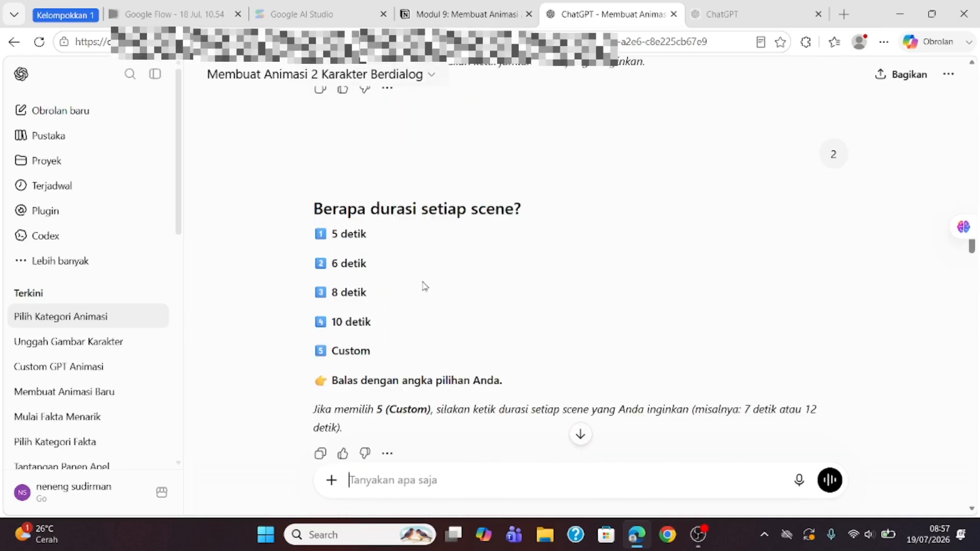
scroll(423, 285, up, 10)
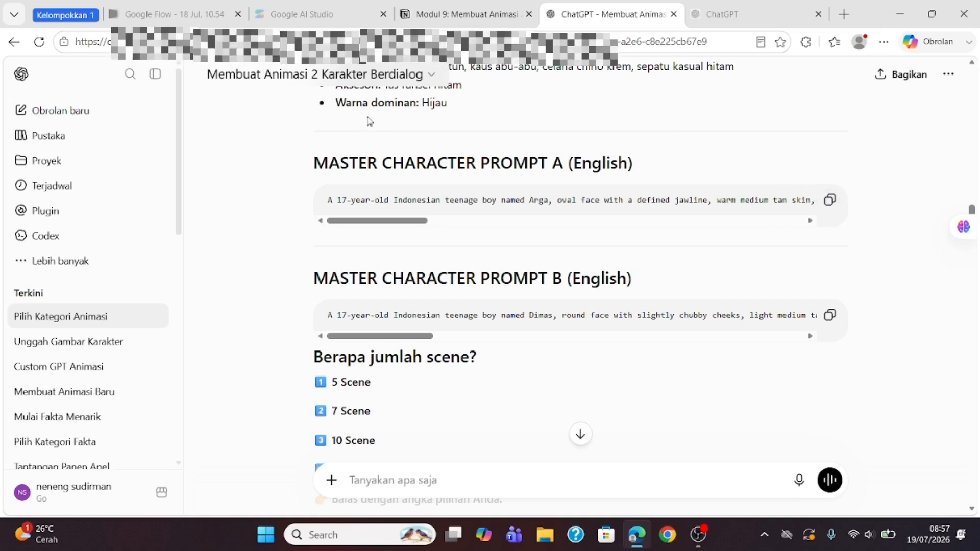
Step: Switch to Google Flow, paste the Arga prompt and generate two images with Nano Banana 2 at 16:9
click(170, 19)
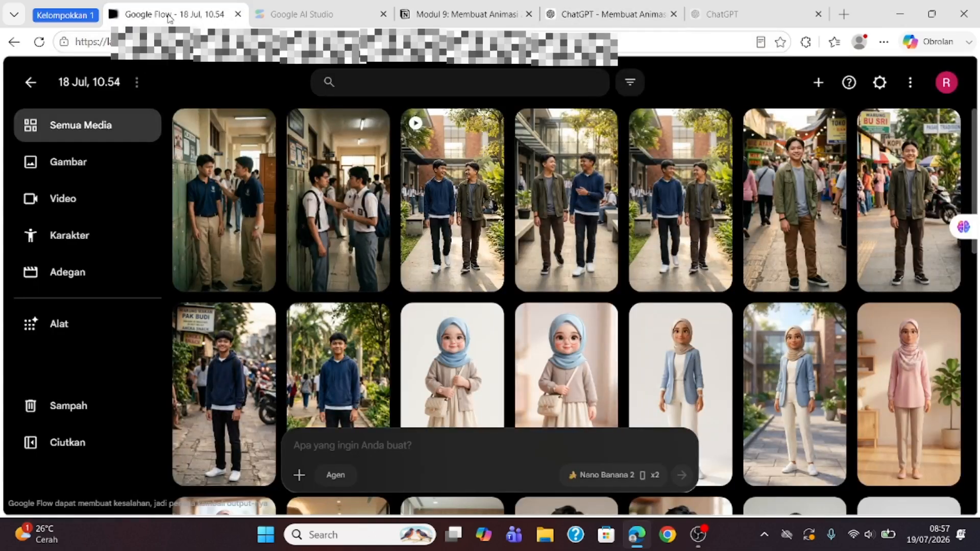
click(335, 448)
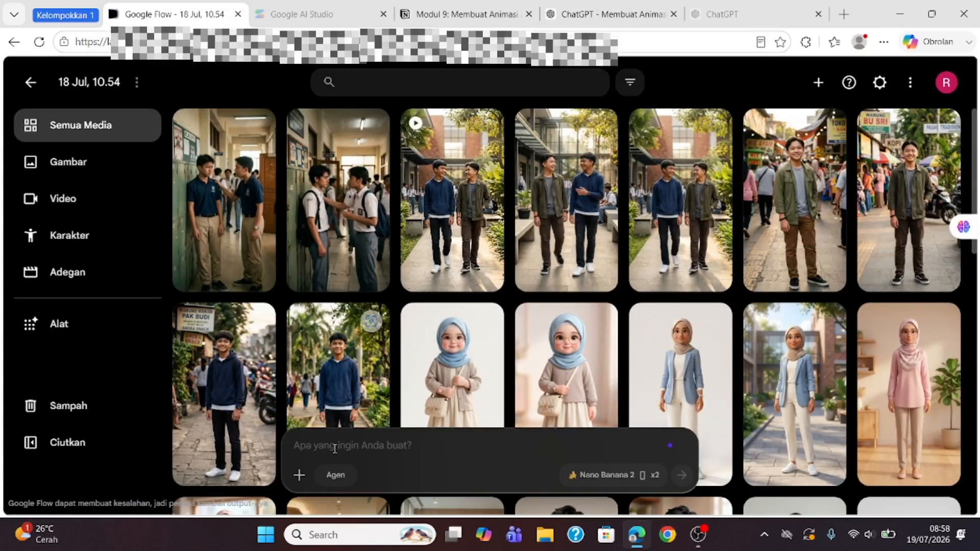
text(A 17-year-old Indonesian teenage boy named Arga, oval face with a defined jawline, warm medium tan skin, dark brown eyes, short black textured crop hairstyle, friendly smile, confident yet humble personality. Wearing a navy blue hoodie over a white t-shirt, black jeans, clean white sneakers, simple black wristwatch. Natural posture, expressive eyes, highly detailed facial features, realistic skin texture, consistent appearance, Ultra Realistic style, cinematic lighting, photorealistic, 8K quality.)
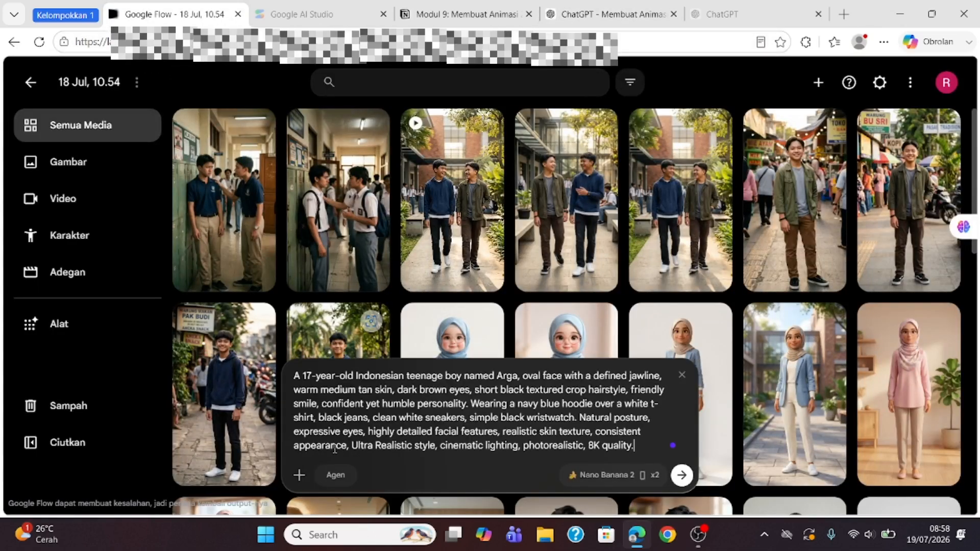
click(636, 483)
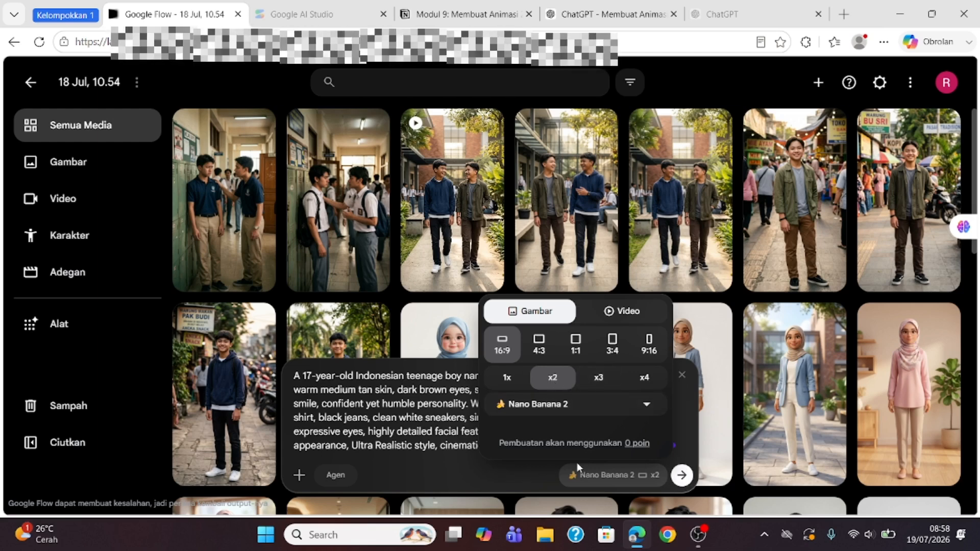
click(683, 474)
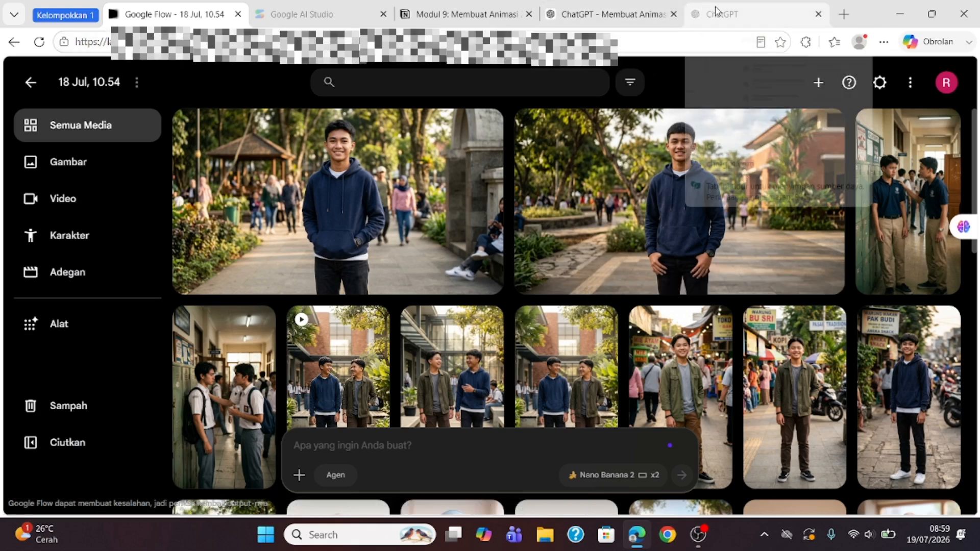
Step: Switch back to the ChatGPT conversation and copy MASTER CHARACTER PROMPT B (English)
click(608, 18)
scroll(718, 324, up, 1)
scroll(720, 325, down, 2)
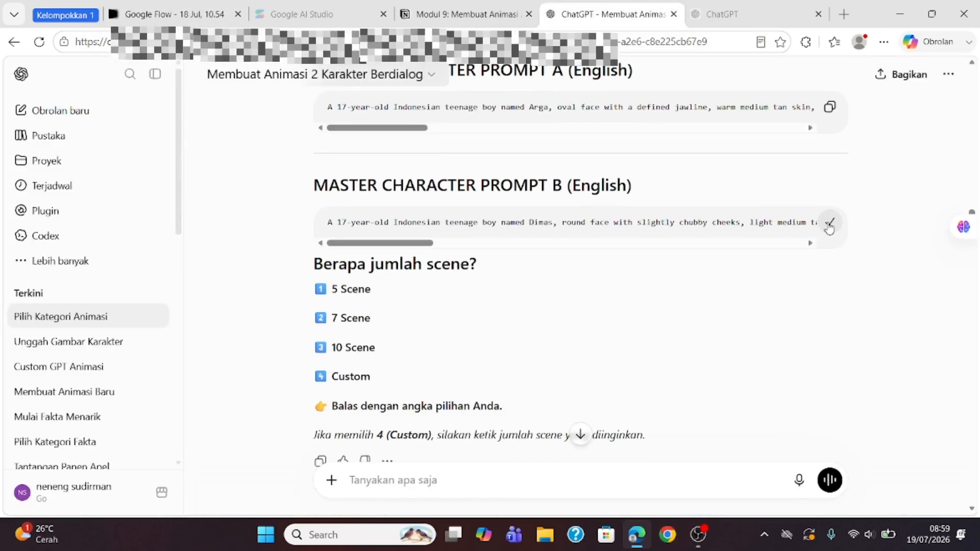
Step: Switch to Google Flow, generate two 16:9 Nano Banana 2 images from the pasted Dimas prompt and look over the character images
click(169, 13)
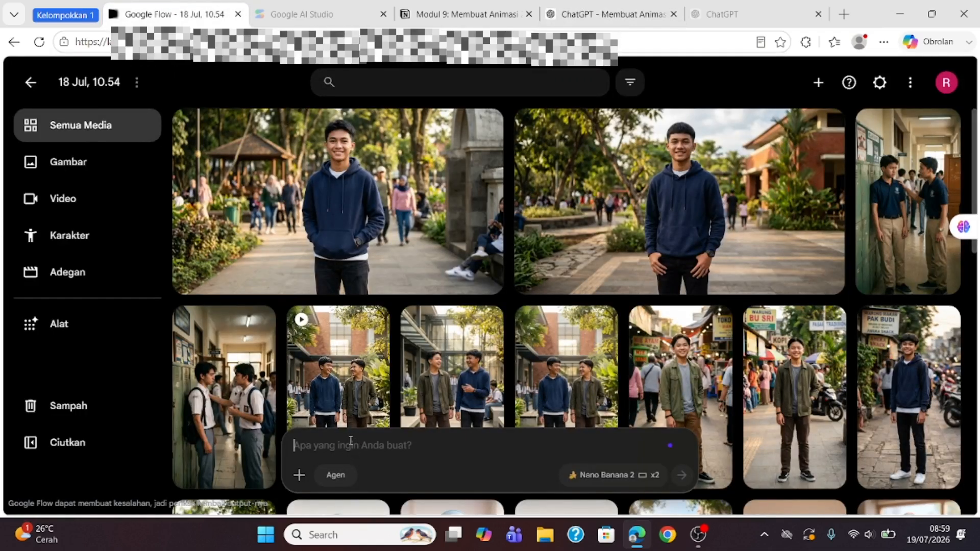
text(A 17-year-old Indonesian teenage boy named Dimas, round face with slightly chubby cheeks, light medium tan skin, brown eyes, neat short black side-part hairstyle, gentle and slightly shy expression. Wearing an olive green jacket over a gray t-shirt, beige chino pants, black casual shoes, black backpack. Soft facial expression, realistic proportions, highly detailed skin texture, consistent appearance, Ultra Realistic style, cinematic lighting, photorealistic, 8K quality.)
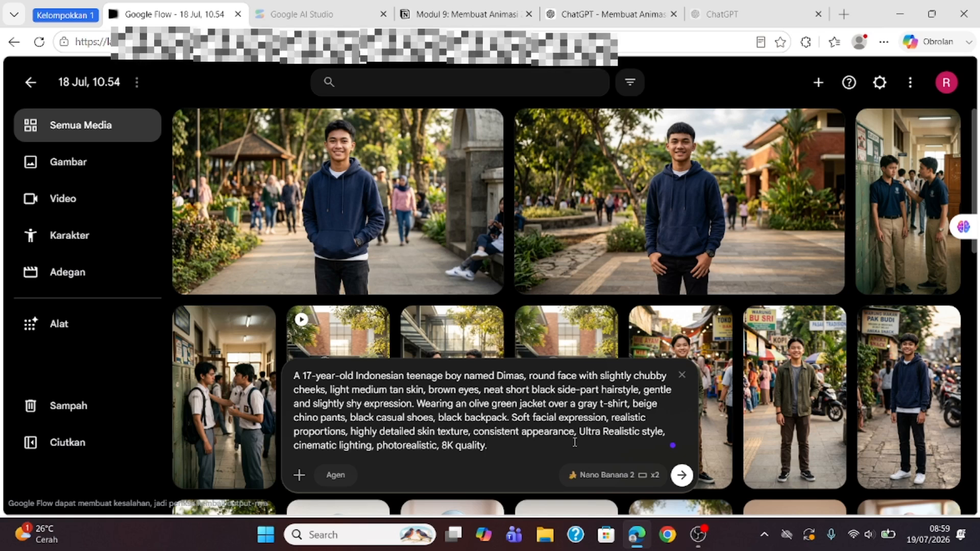
click(616, 476)
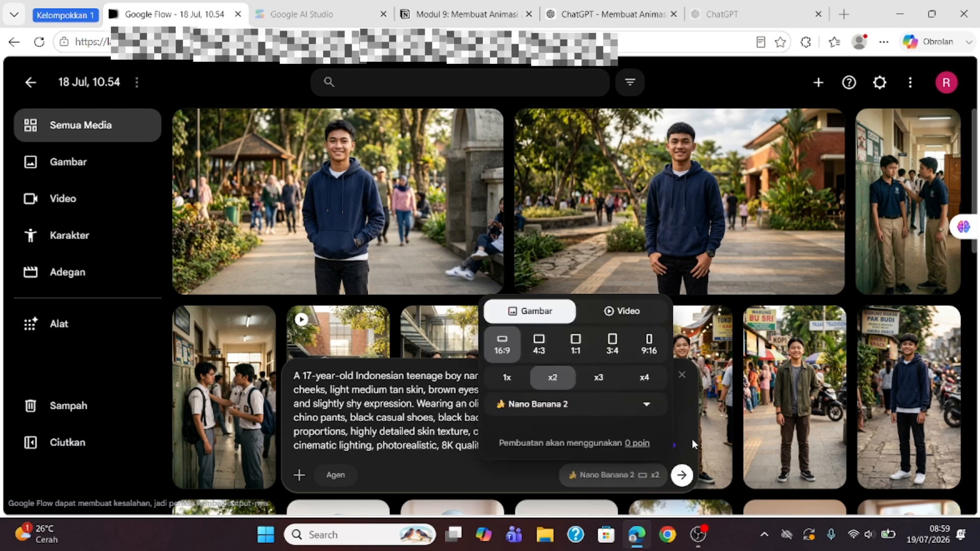
click(683, 478)
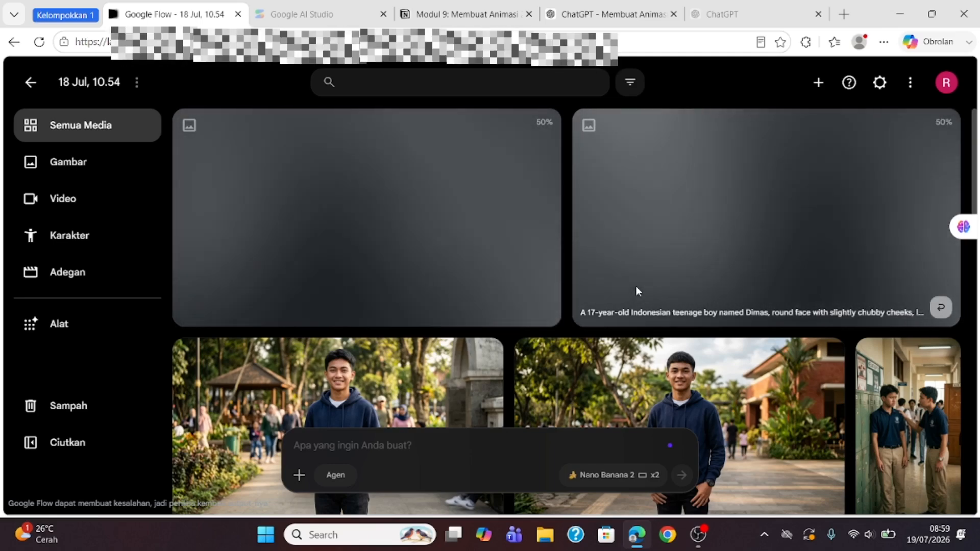
scroll(403, 327, down, 2)
scroll(394, 327, up, 2)
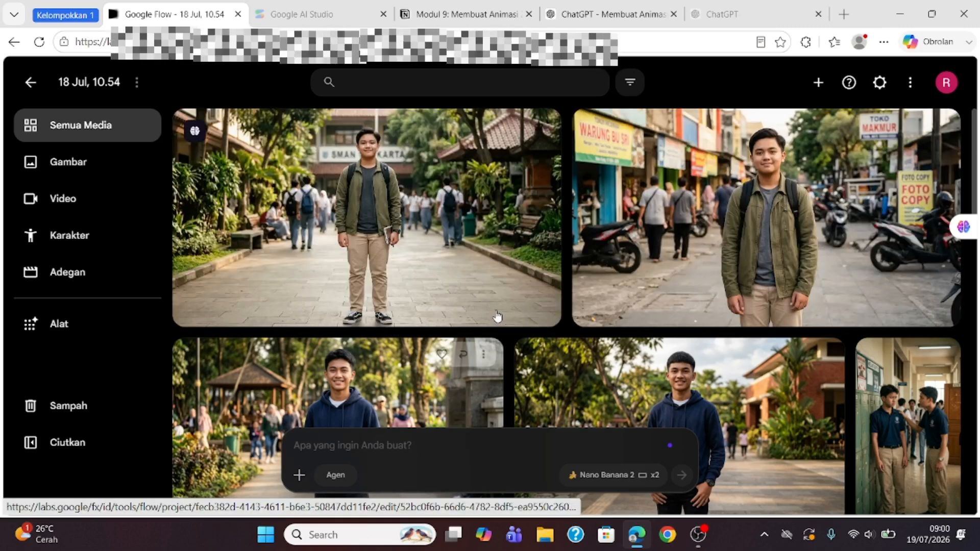
scroll(630, 306, down, 3)
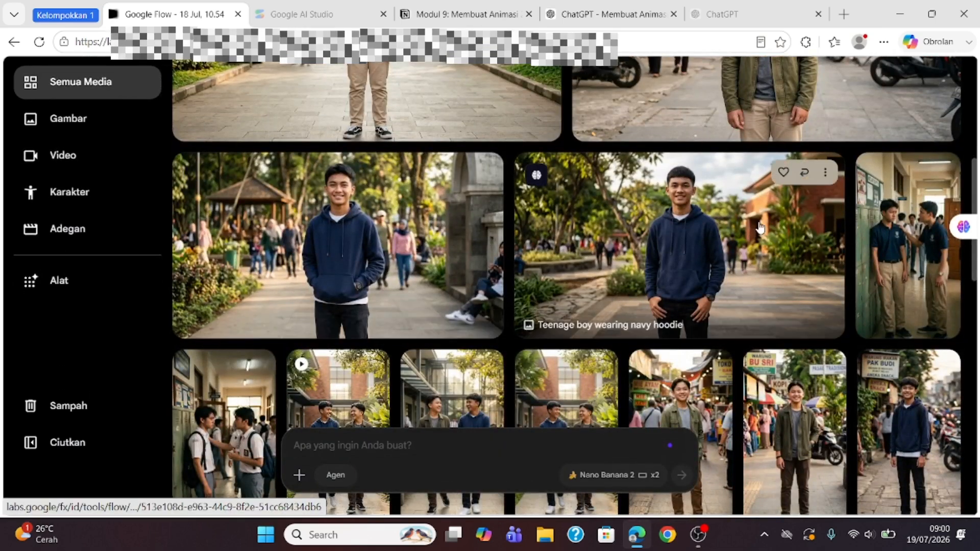
Step: Download the second navy-hoodie image of Arga and the school-courtyard image of Dimas with jacket and backpack in 1K original size
click(825, 172)
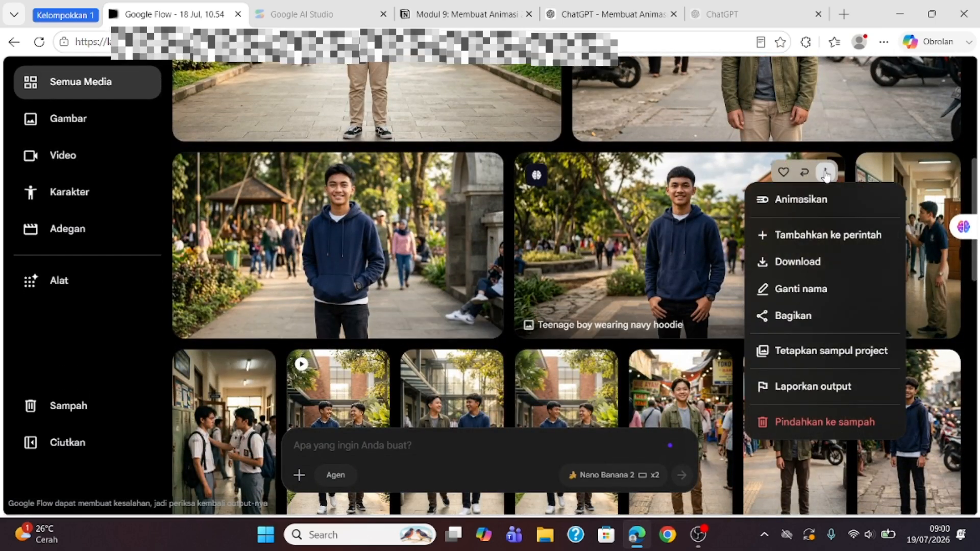
mouse_move(812, 263)
click(685, 271)
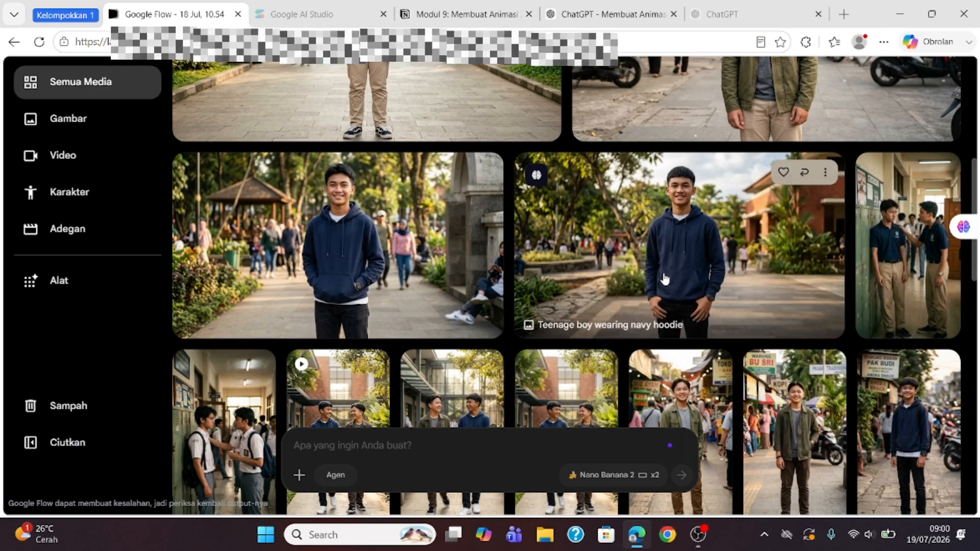
scroll(409, 166, up, 3)
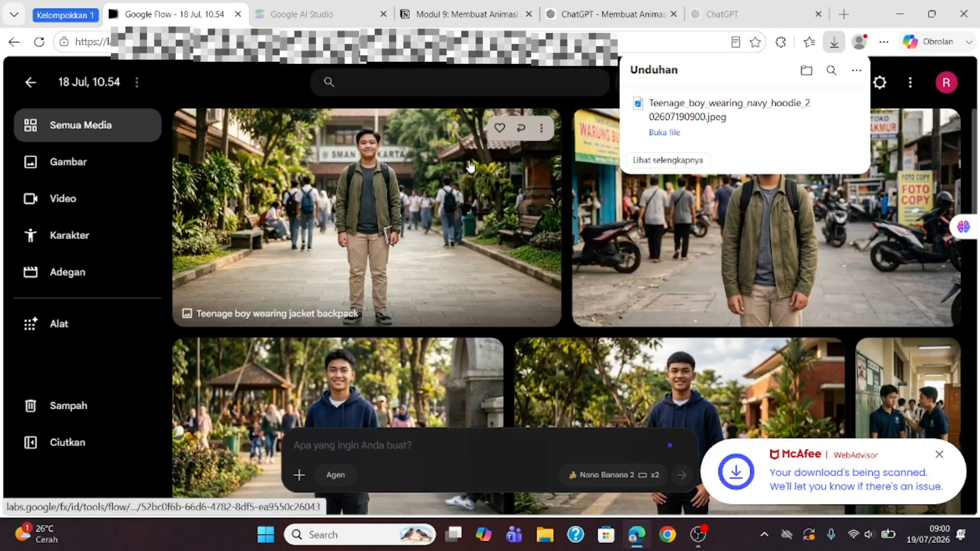
click(542, 128)
mouse_move(516, 219)
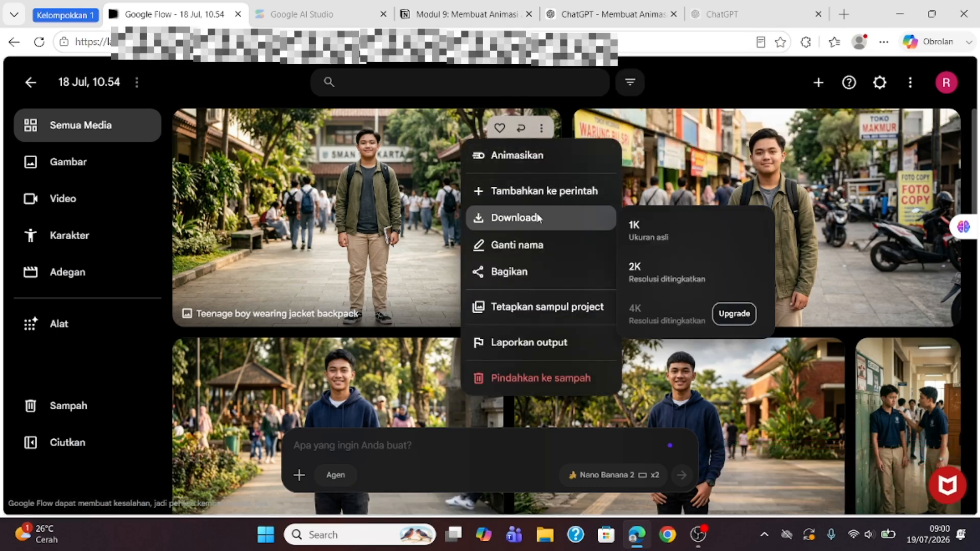
click(638, 229)
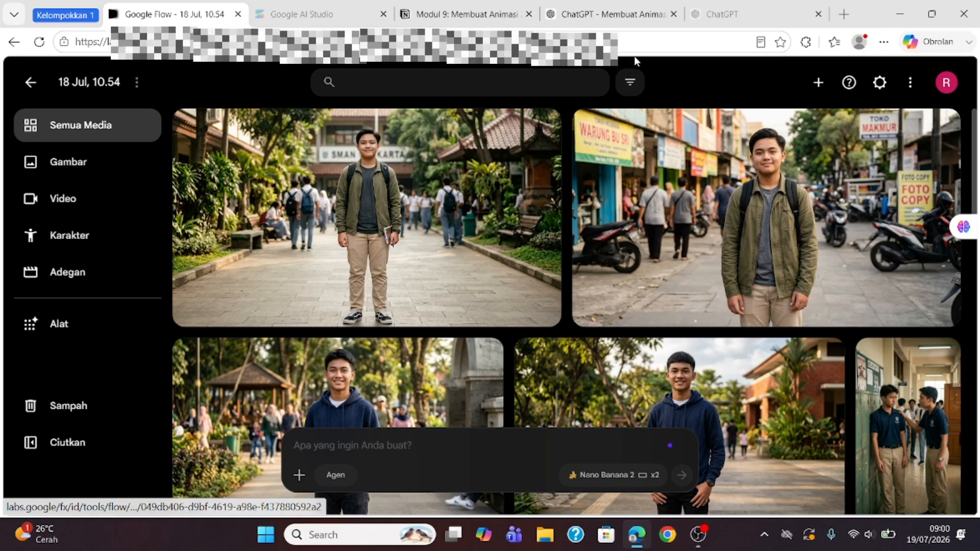
Step: Switch to the ChatGPT conversation and copy the Scene 1 prompt from the Prompt Gambar (English) section
click(641, 24)
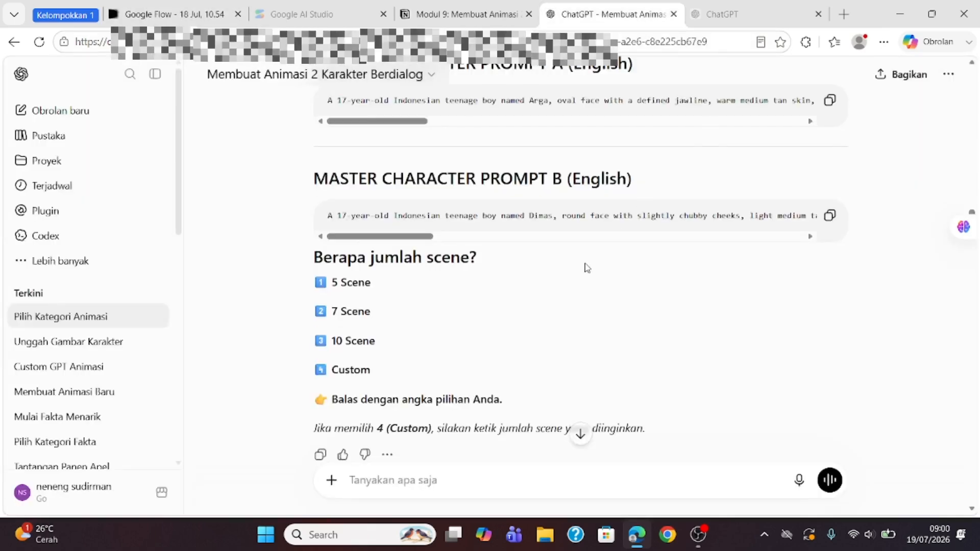
scroll(585, 267, down, 8)
scroll(587, 268, down, 15)
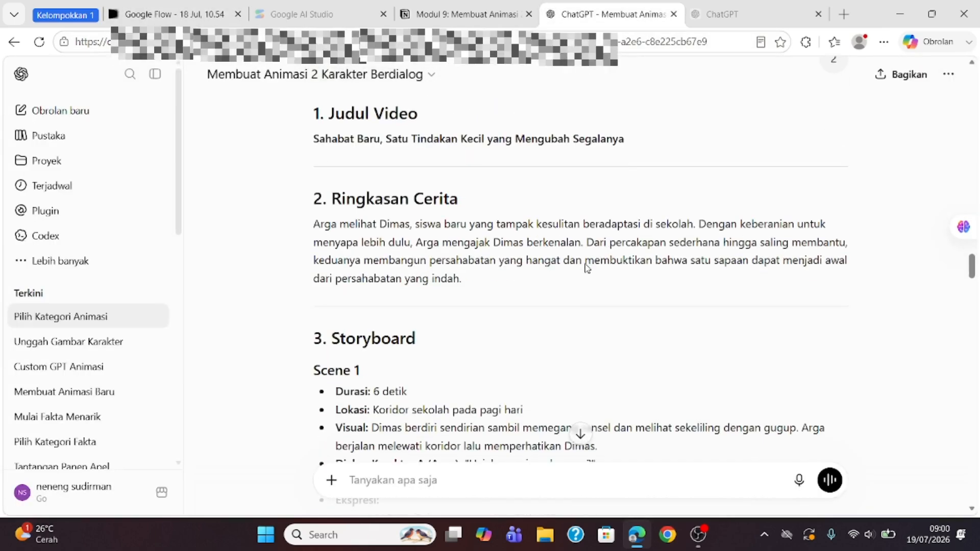
scroll(587, 268, down, 20)
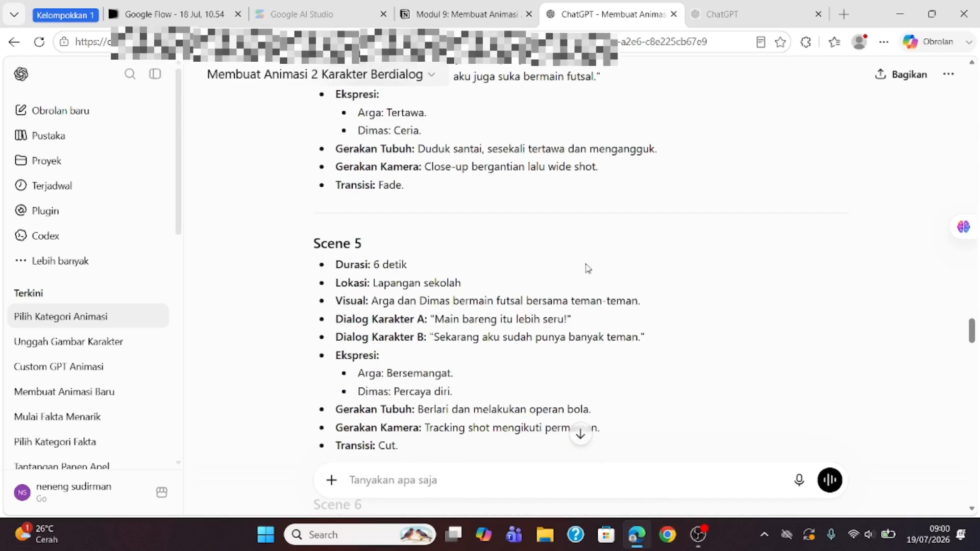
scroll(587, 268, down, 4)
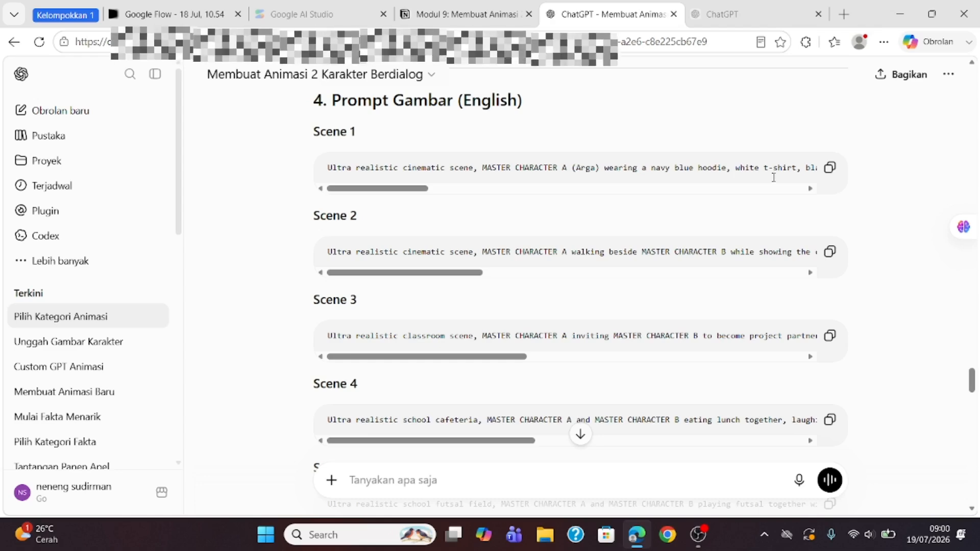
click(829, 169)
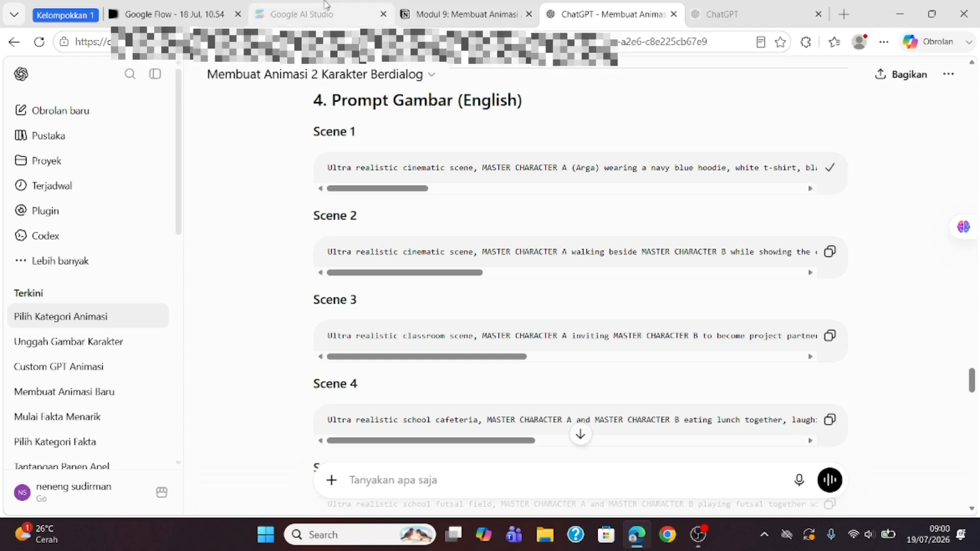
Step: Switch to Google Flow and paste the Scene 1 image prompt as the new generation prompt
click(154, 14)
click(327, 444)
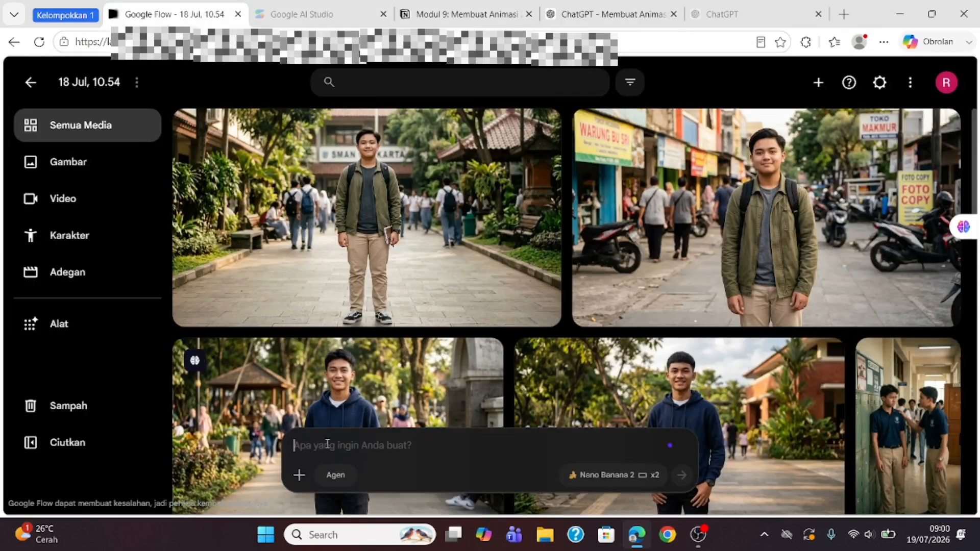
key(ctrl+v)
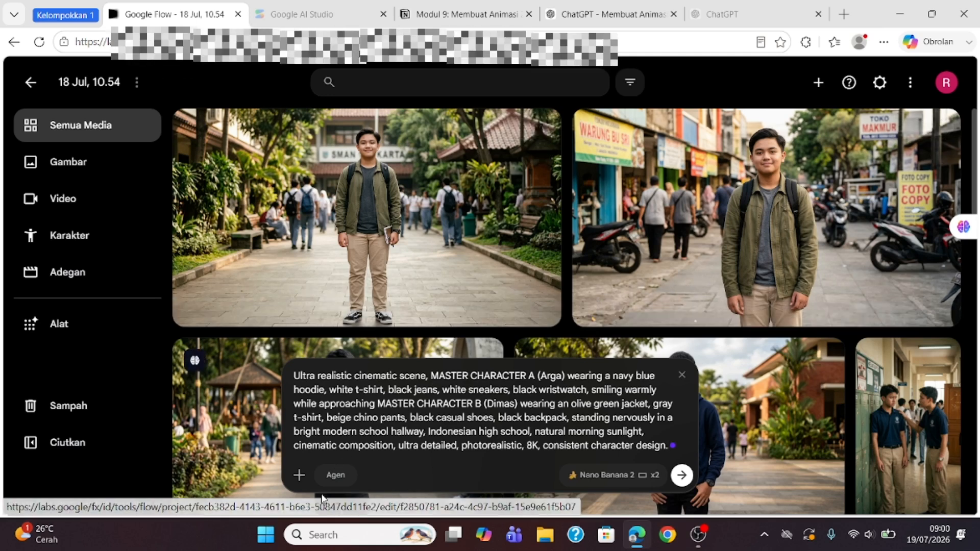
Step: Attach the navy-hoodie Arga and green-jacket Dimas images as references and generate two Scene 1 images with Nano Banana 2
click(299, 476)
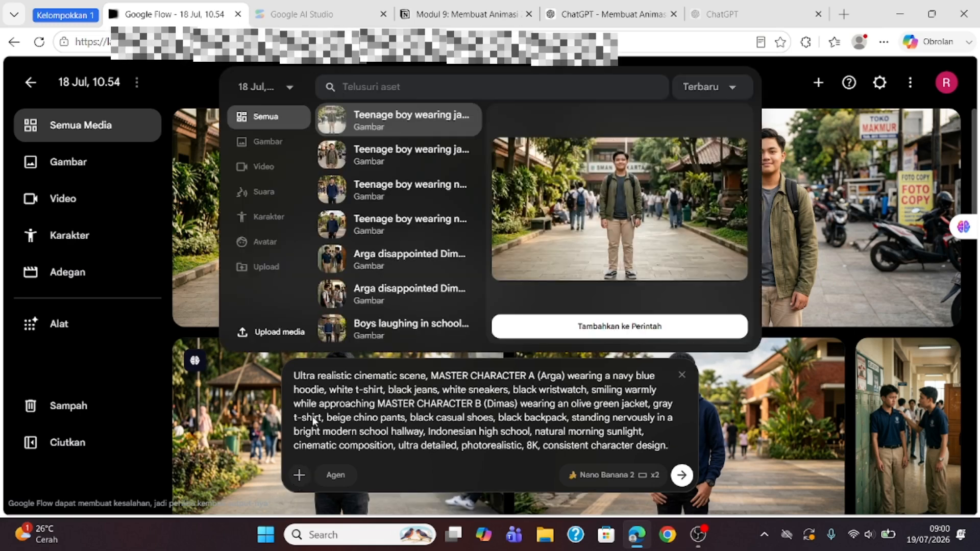
click(419, 189)
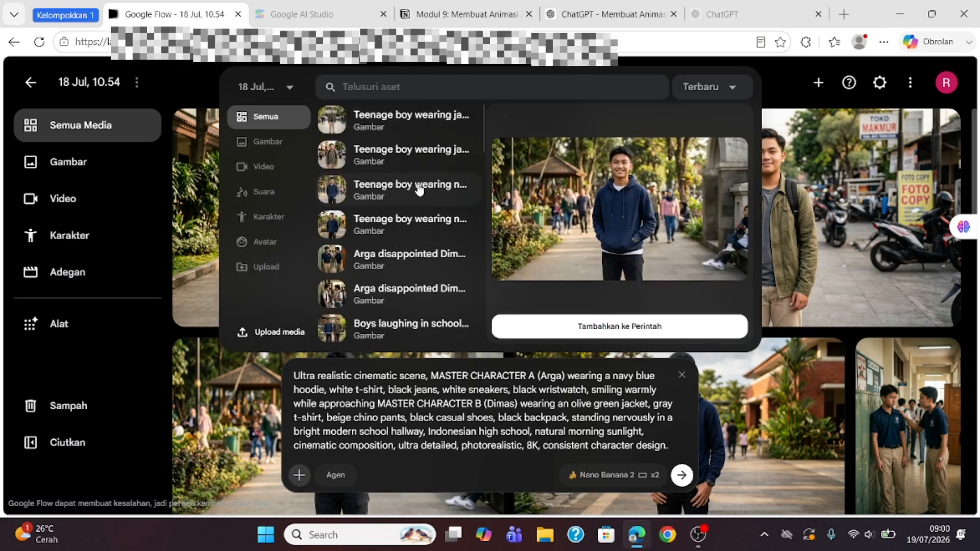
click(408, 222)
click(416, 197)
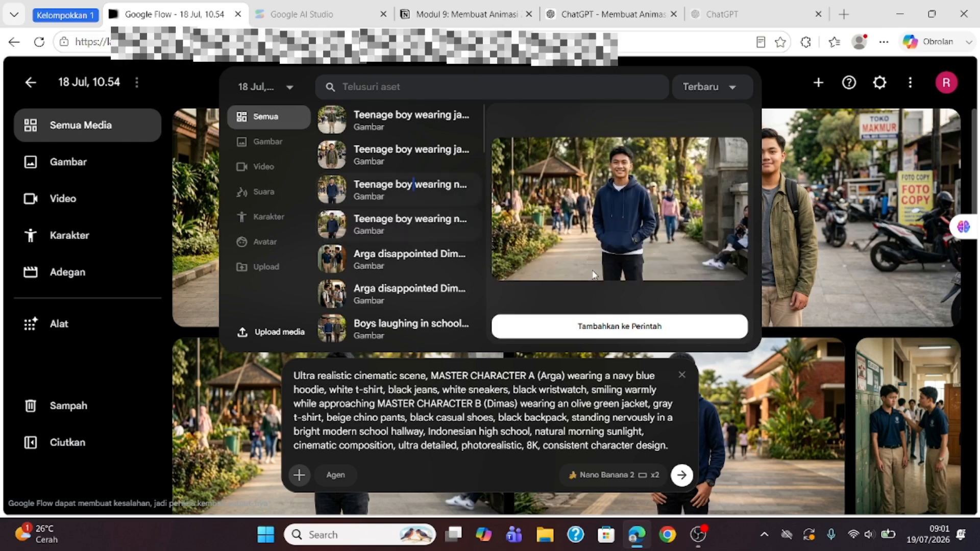
click(602, 327)
click(299, 476)
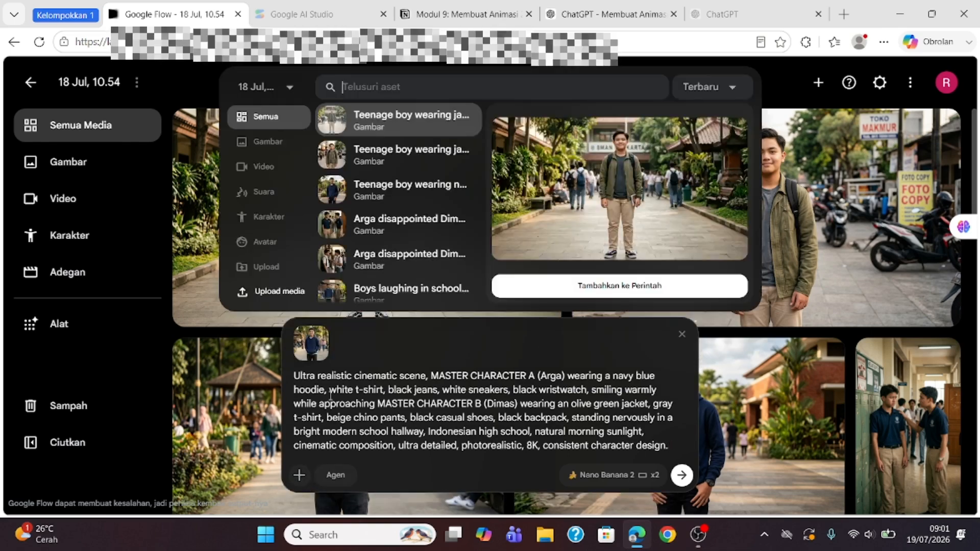
click(632, 297)
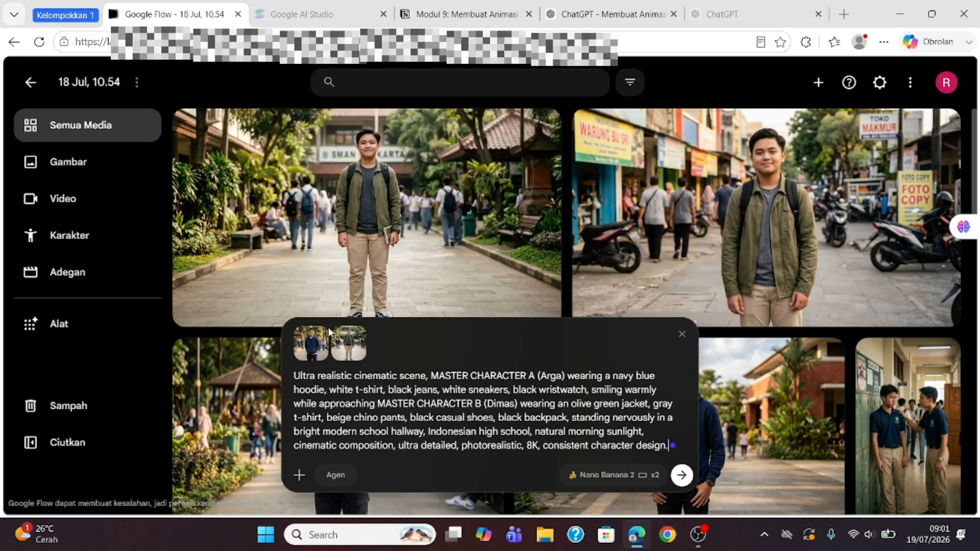
click(683, 480)
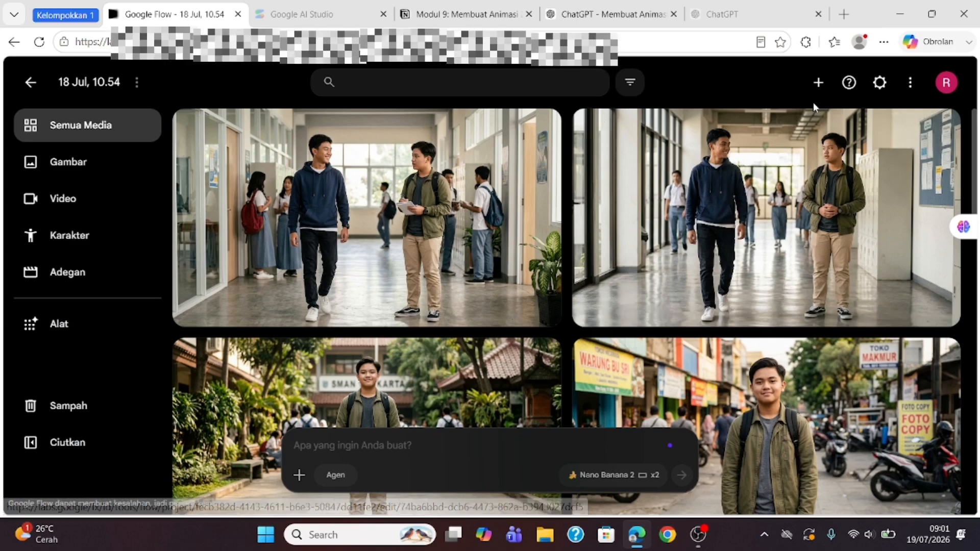
Step: Copy the Scene 2 image prompt from the ChatGPT conversation and paste it into the Google Flow prompt
click(592, 13)
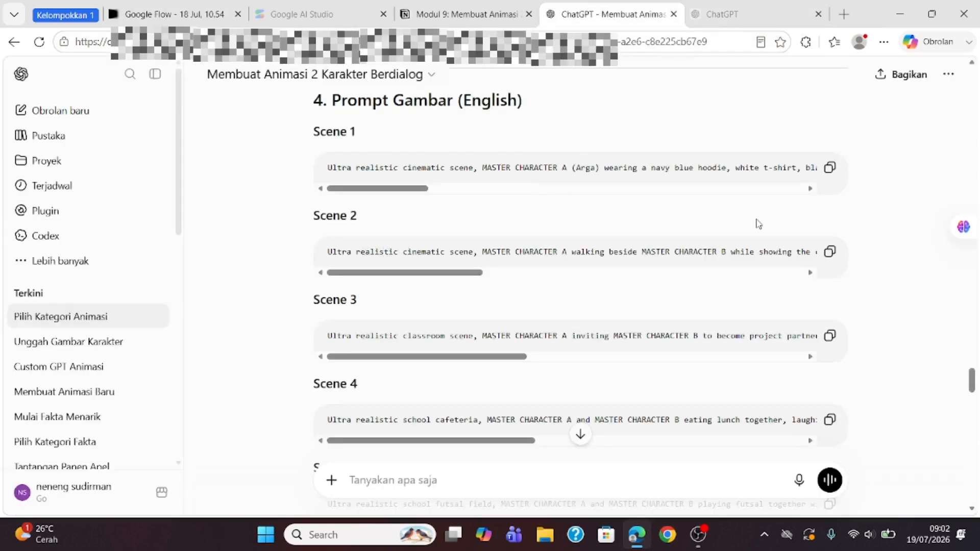
click(830, 252)
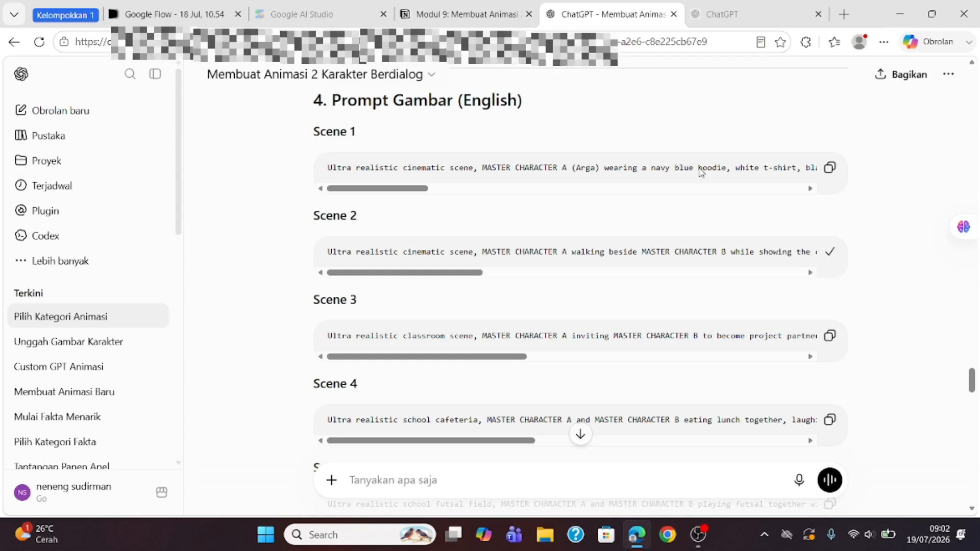
click(180, 14)
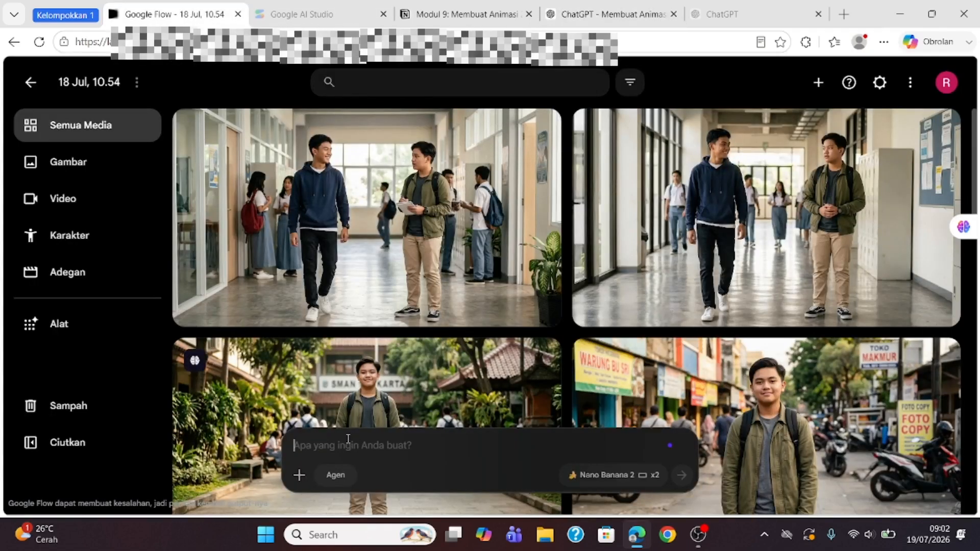
key(ctrl+v)
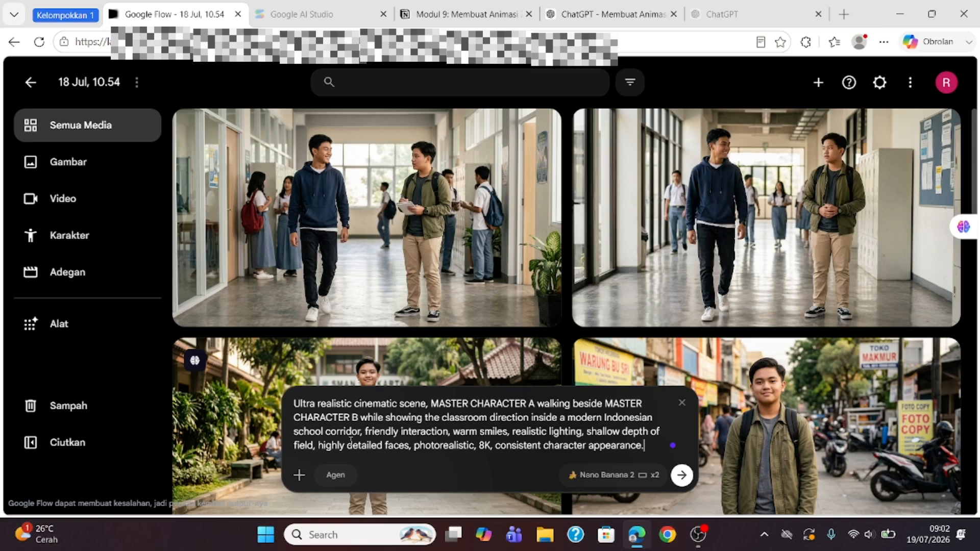
Step: Add the navy-hoodie Arga and green-jacket Dimas images to the Scene 2 prompt and generate two Nano Banana 2 images
click(299, 476)
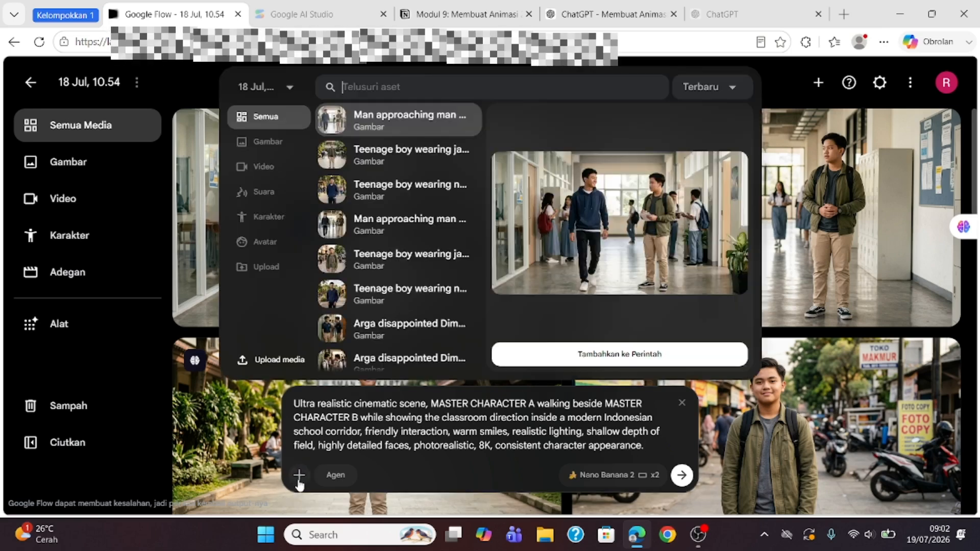
click(375, 188)
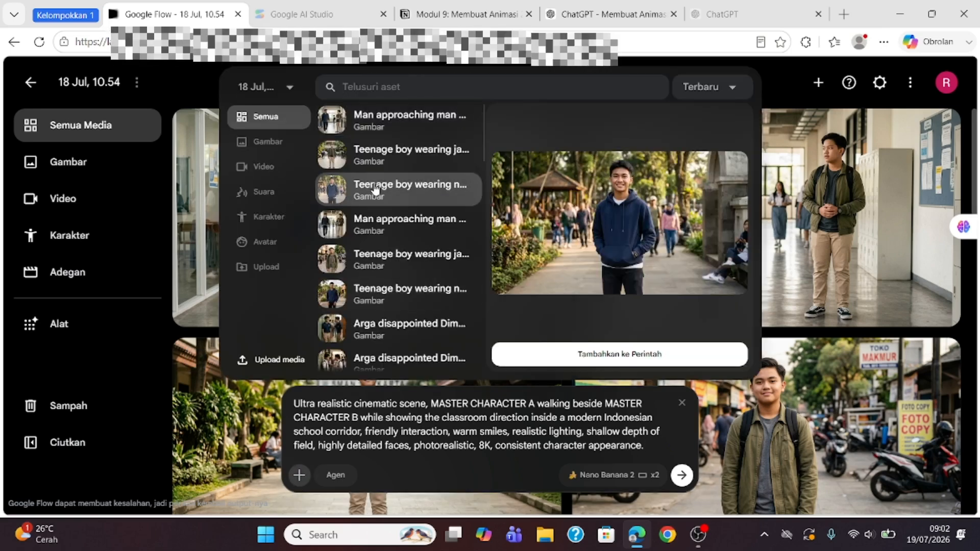
click(603, 360)
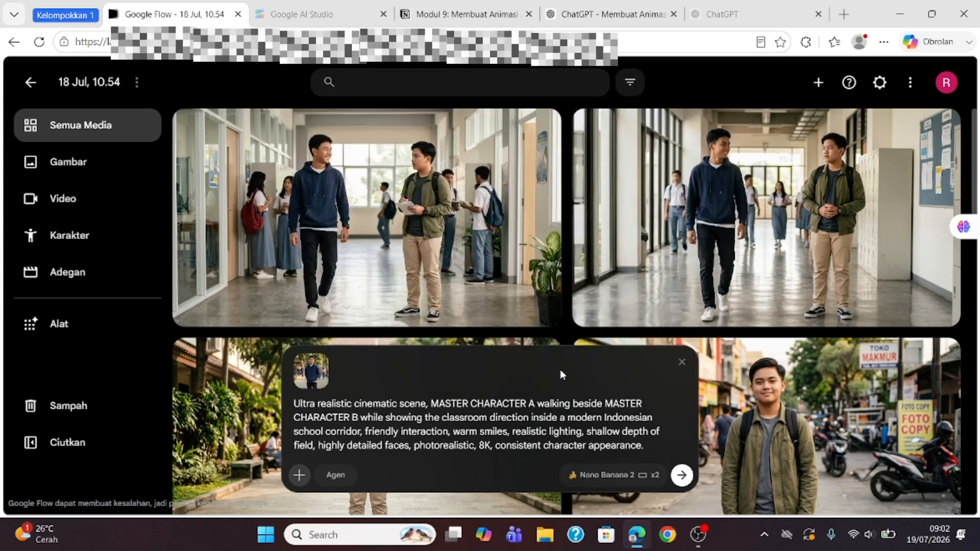
click(299, 476)
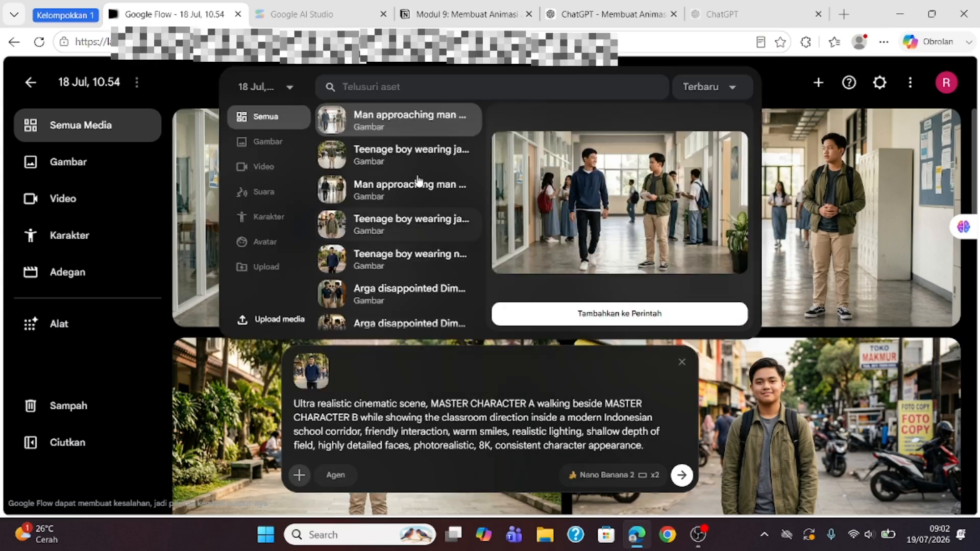
click(423, 162)
click(627, 315)
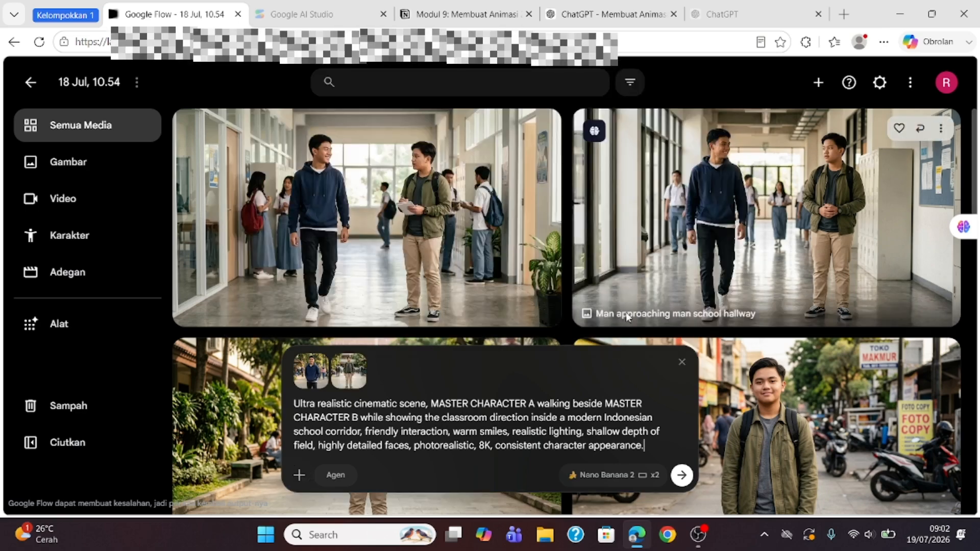
click(681, 480)
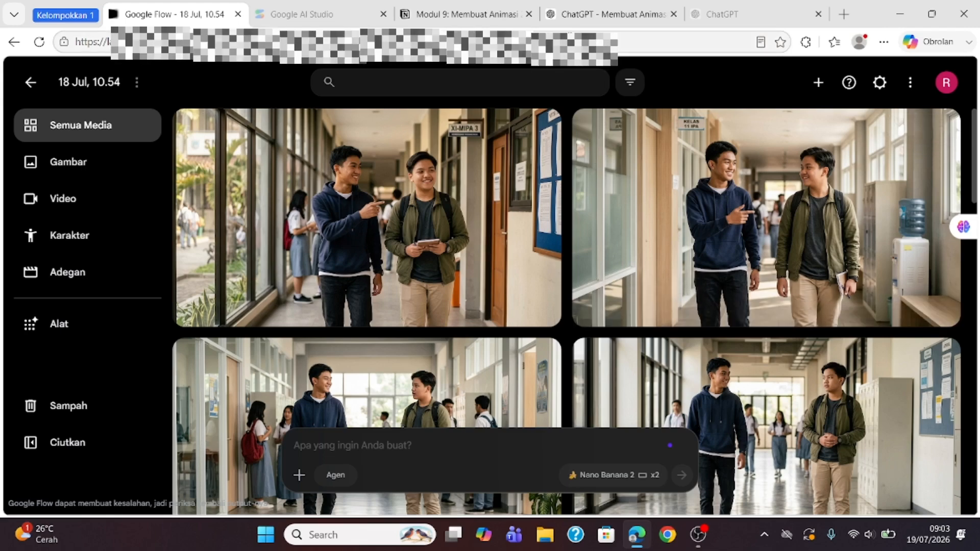
Step: Switch back to the ChatGPT conversation and copy the Scene 1 prompt from the Prompt Video (English) section
click(586, 14)
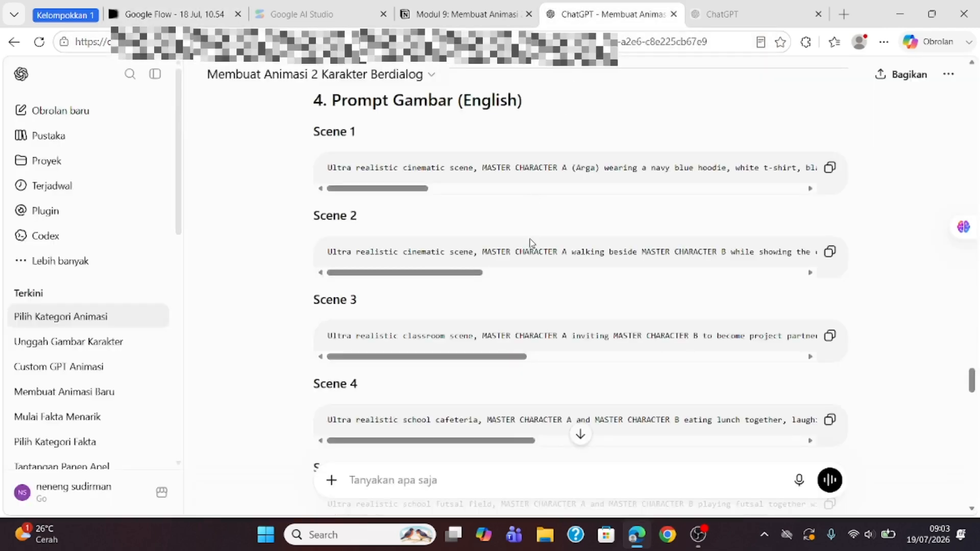
scroll(531, 244, down, 9)
scroll(532, 244, down, 4)
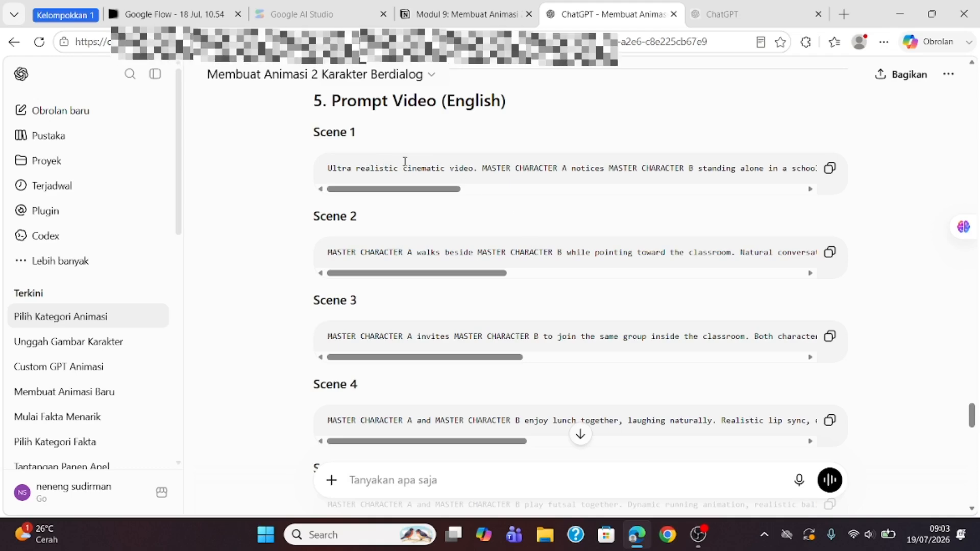
click(830, 168)
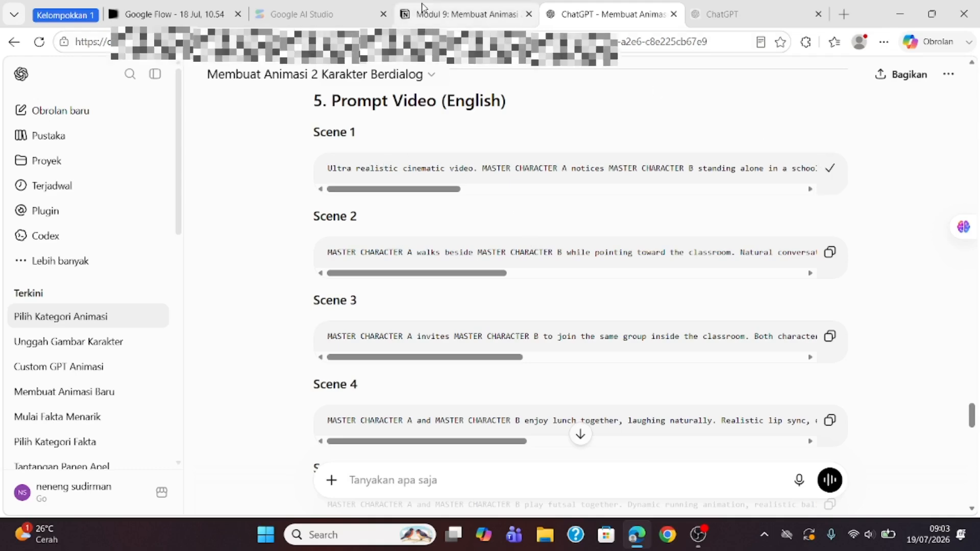
Step: Paste the Scene 1 video prompt into the Google Flow prompt and set the output to Video with 1x generation
click(184, 12)
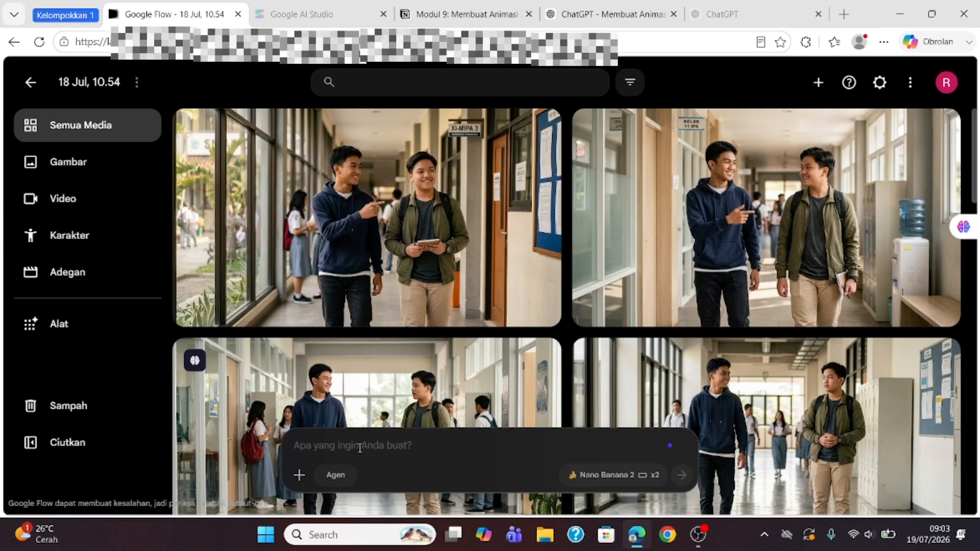
key(ctrl+v)
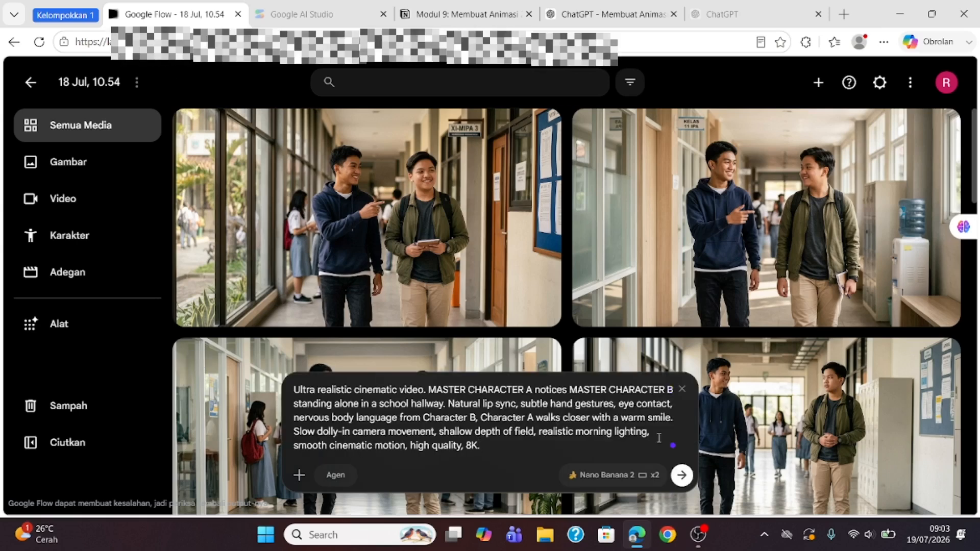
click(645, 483)
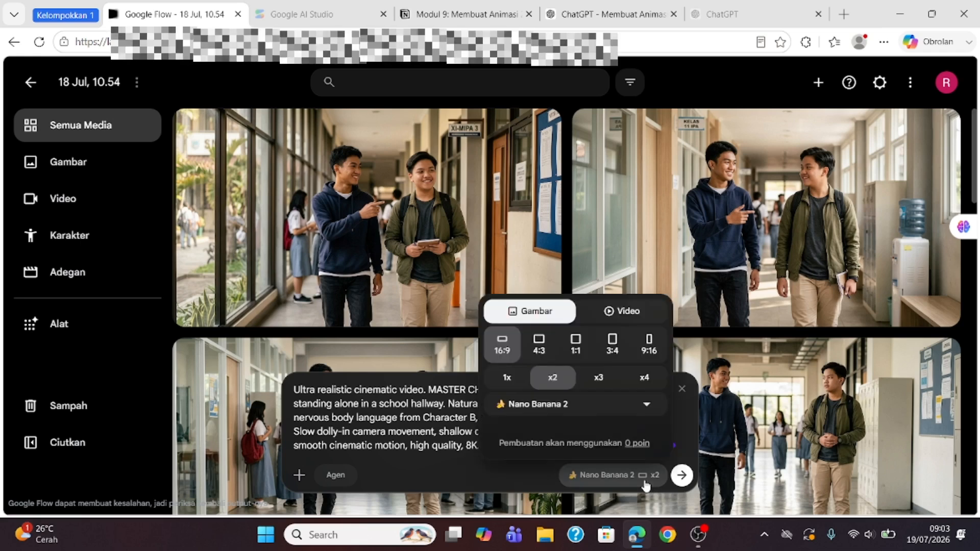
click(629, 311)
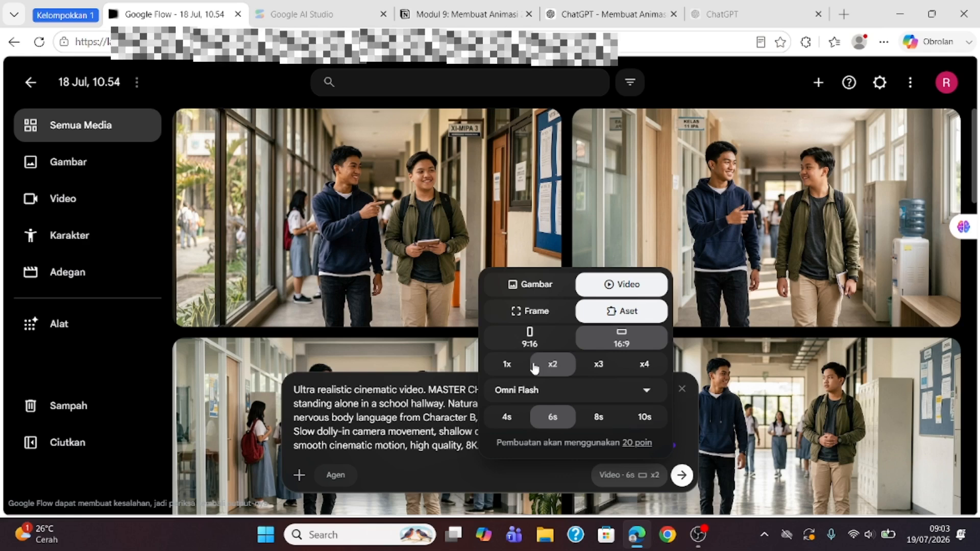
click(506, 366)
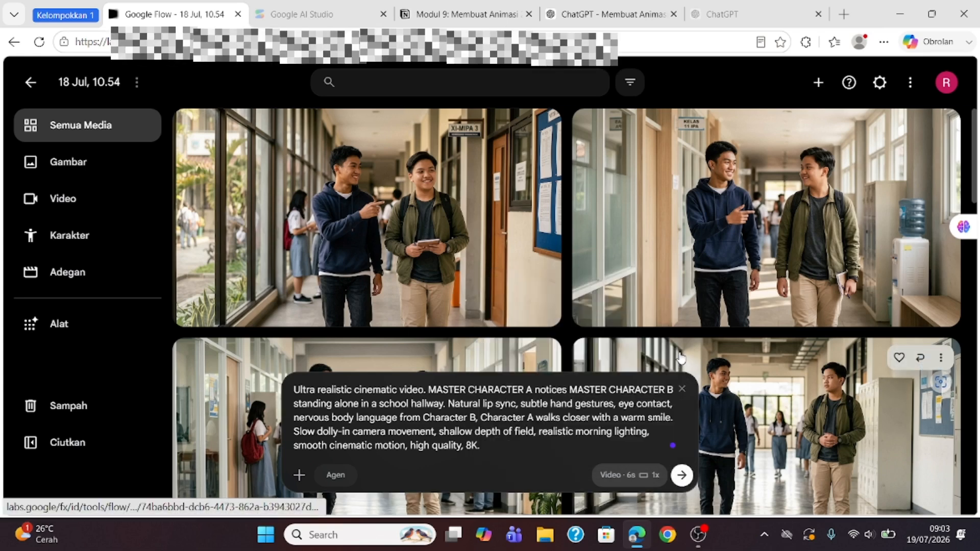
click(681, 358)
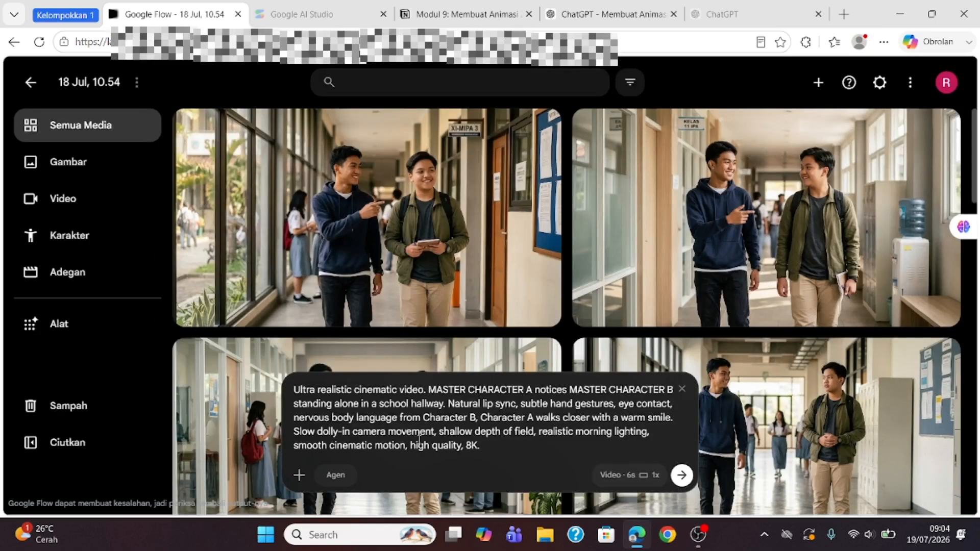
Step: Attach the Scene 1 "Man approaching man" hallway image with the white lockers as the video prompt's reference
click(299, 476)
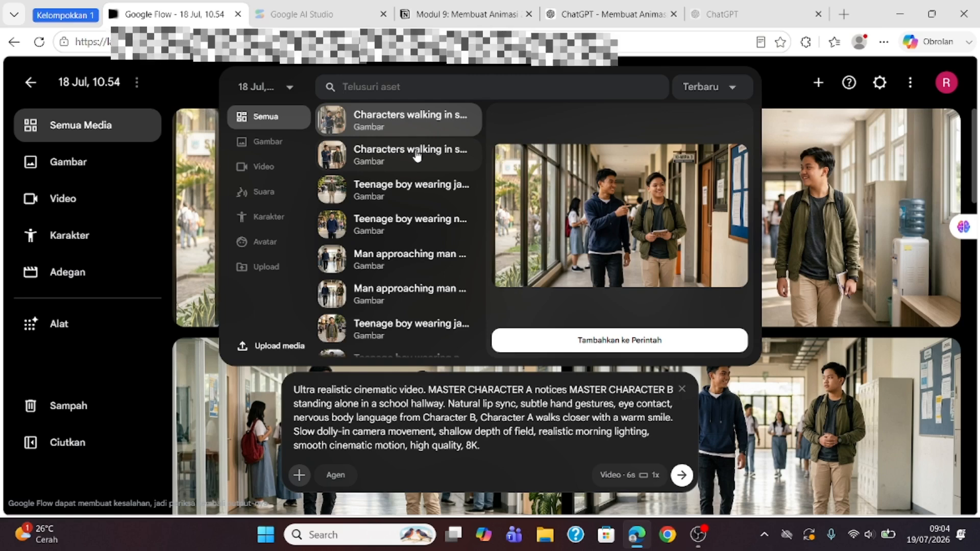
click(379, 292)
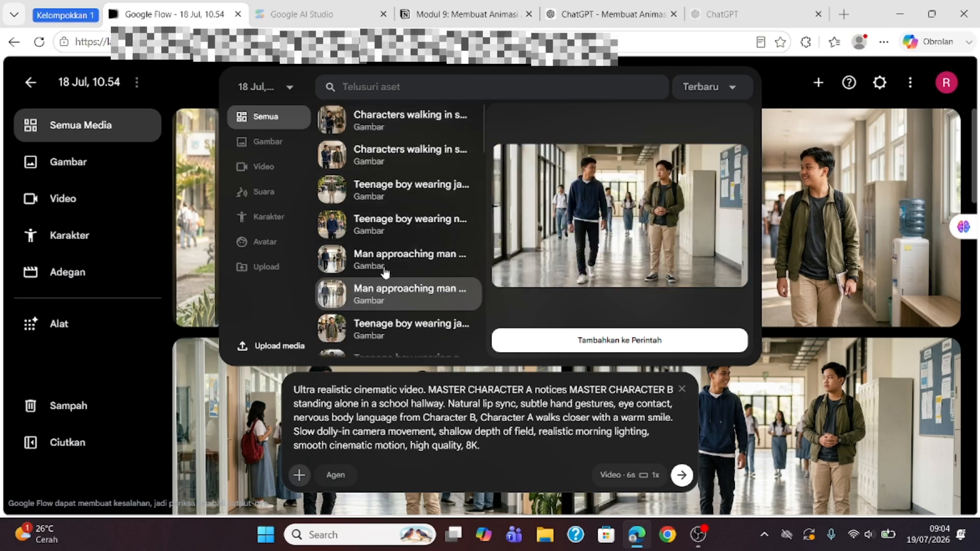
click(383, 269)
click(383, 292)
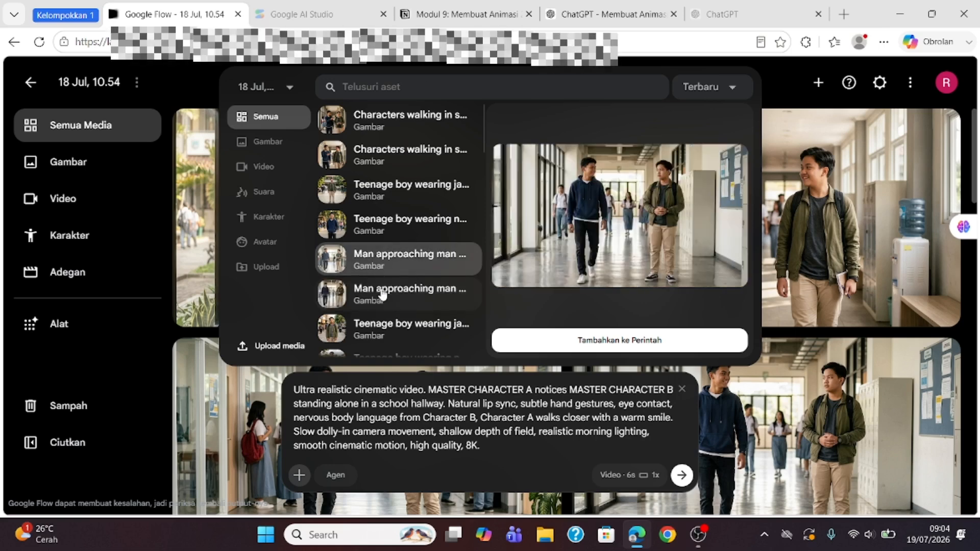
click(656, 342)
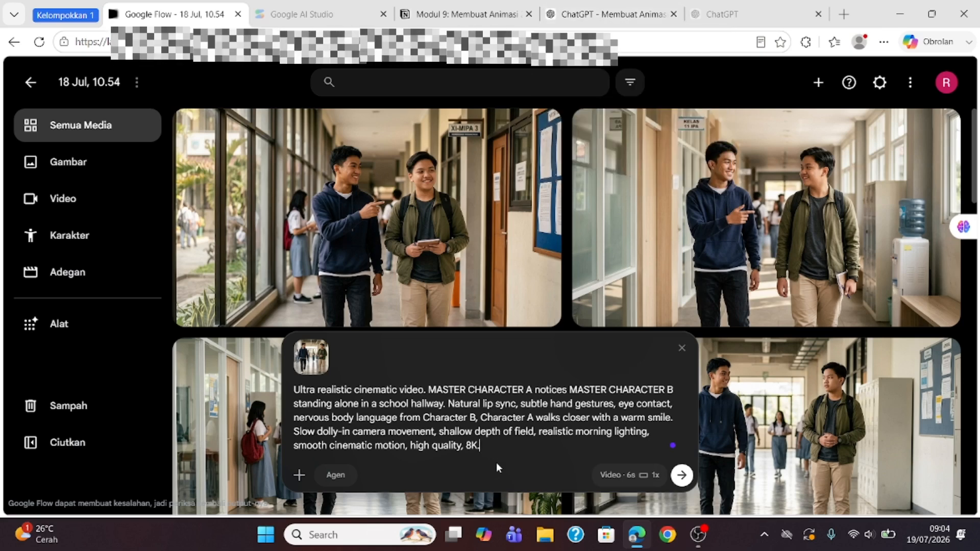
Step: Switch to the ChatGPT conversation and copy Karakter A's Scene 1 line "Hai, kamu siswa baru ya?" from the Dialog section
click(640, 8)
scroll(536, 286, down, 15)
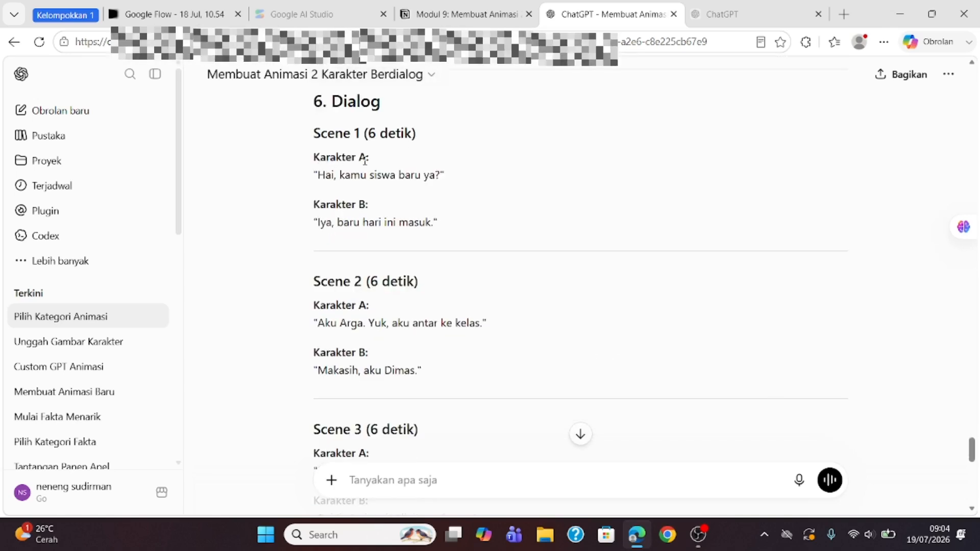
scroll(388, 164, up, 3)
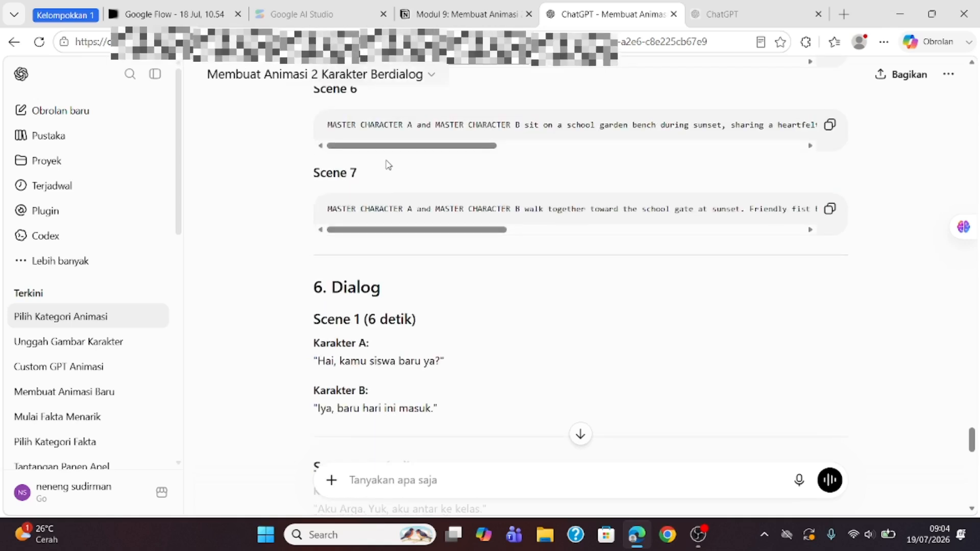
scroll(410, 223, down, 2)
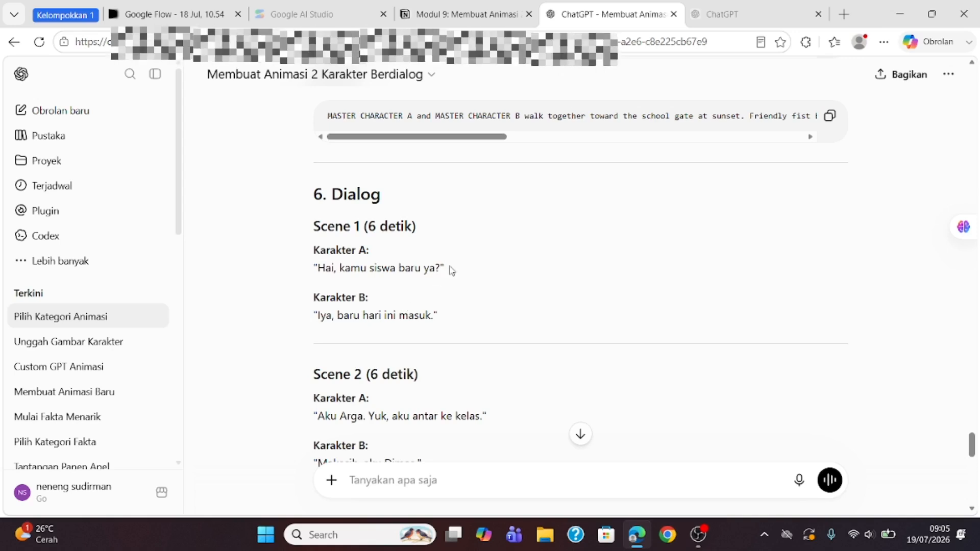
drag(448, 269, 308, 273)
key(ctrl+c)
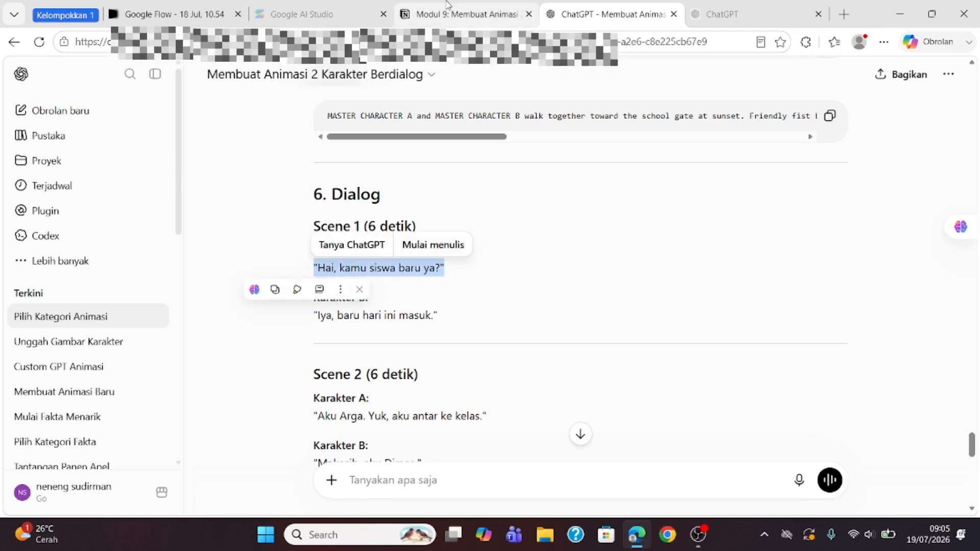
Step: In Google Flow, append "karakter A menggunakan hoodie warna biru berkata:" with the copied line, followed by "karakter B, menggunakan jaket hijau berkata:"
click(170, 14)
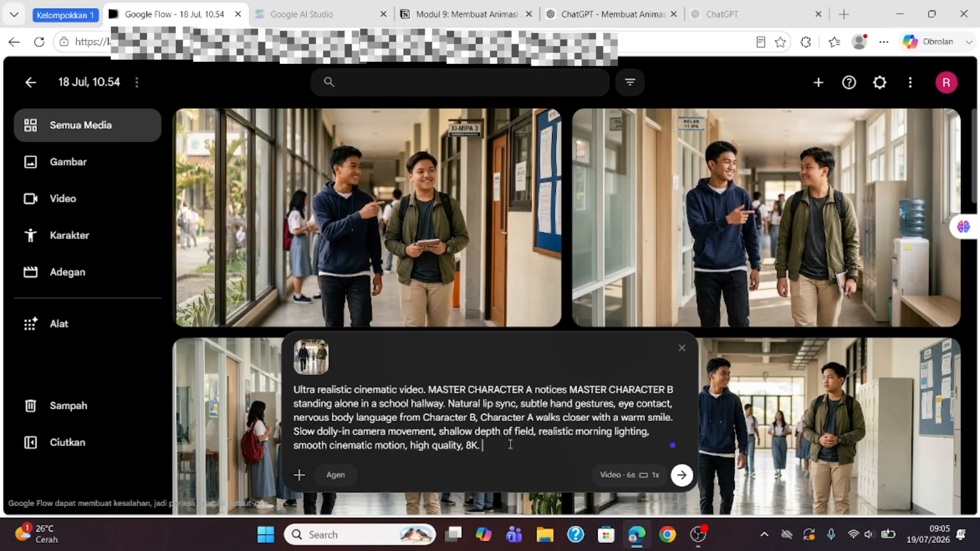
text(kara)
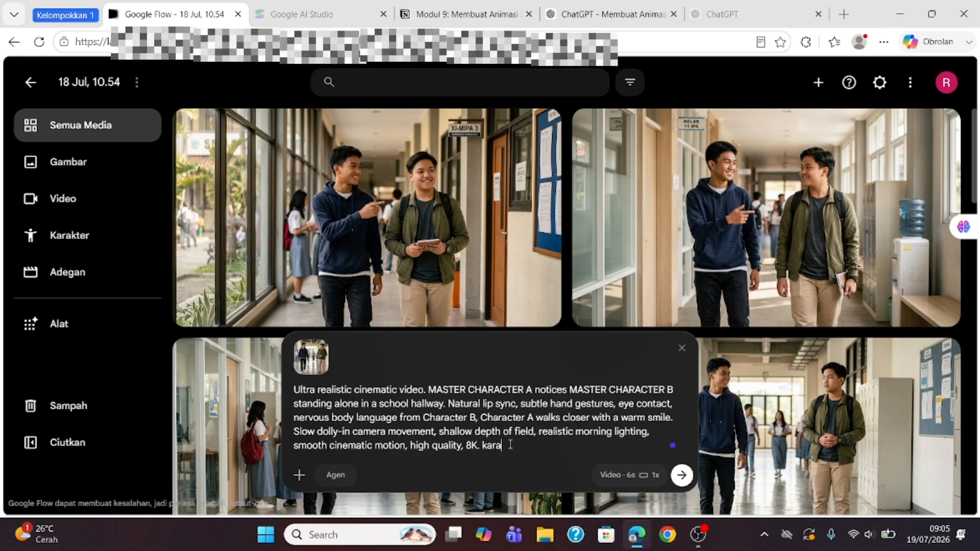
text(kter A)
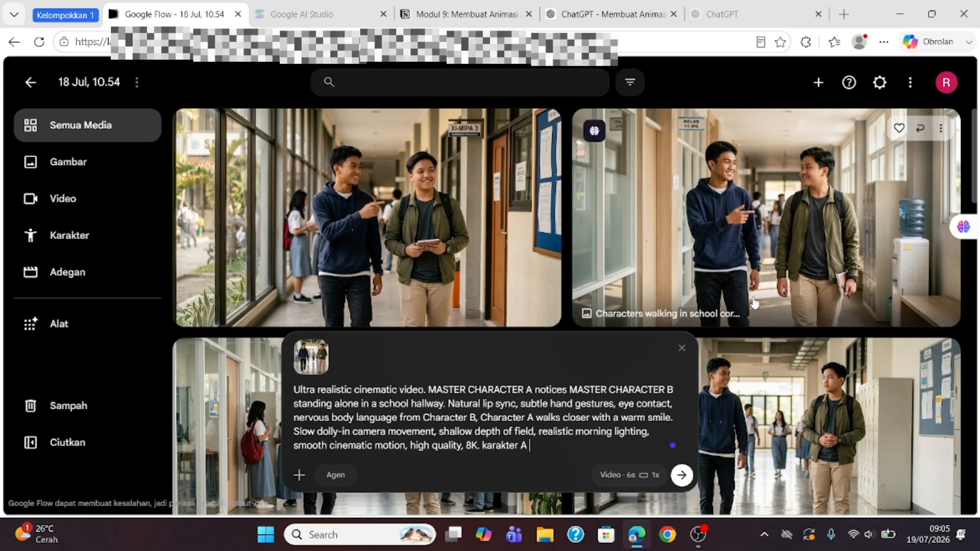
scroll(617, 319, down, 3)
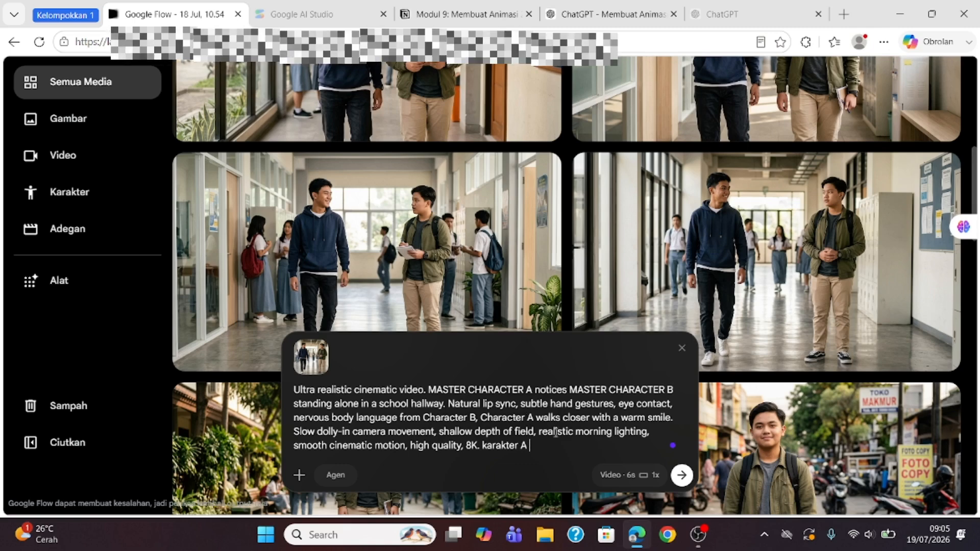
text(menggunakan hoo)
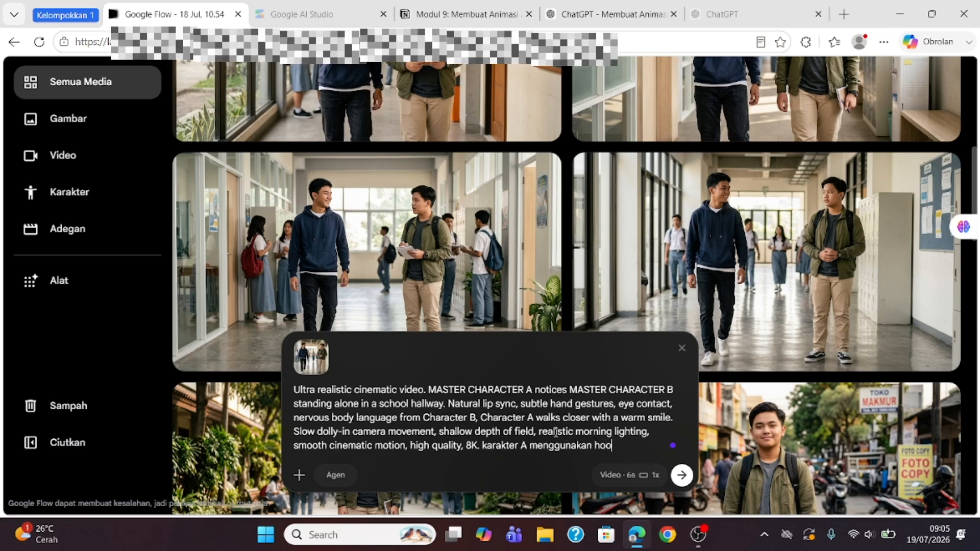
text(die warna bir)
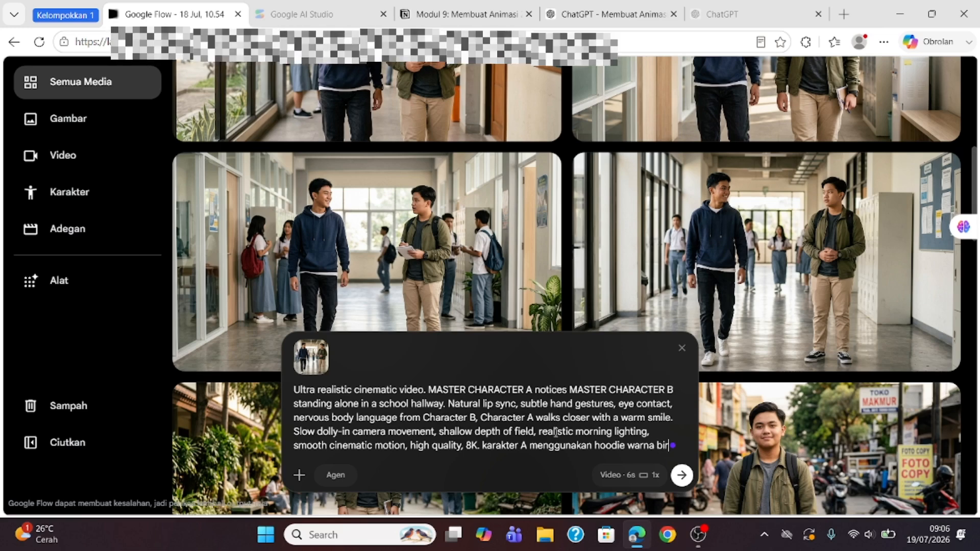
text(u bek)
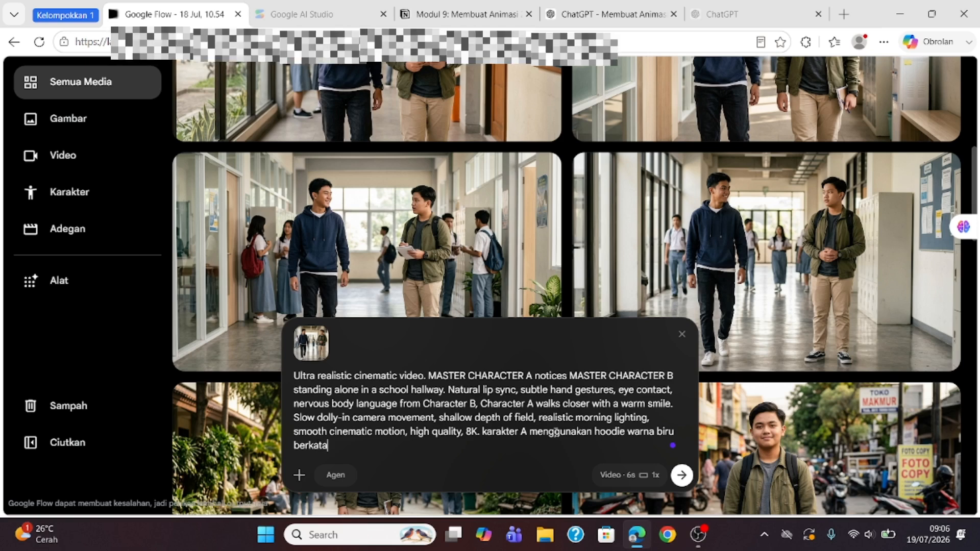
key(ctrl+v)
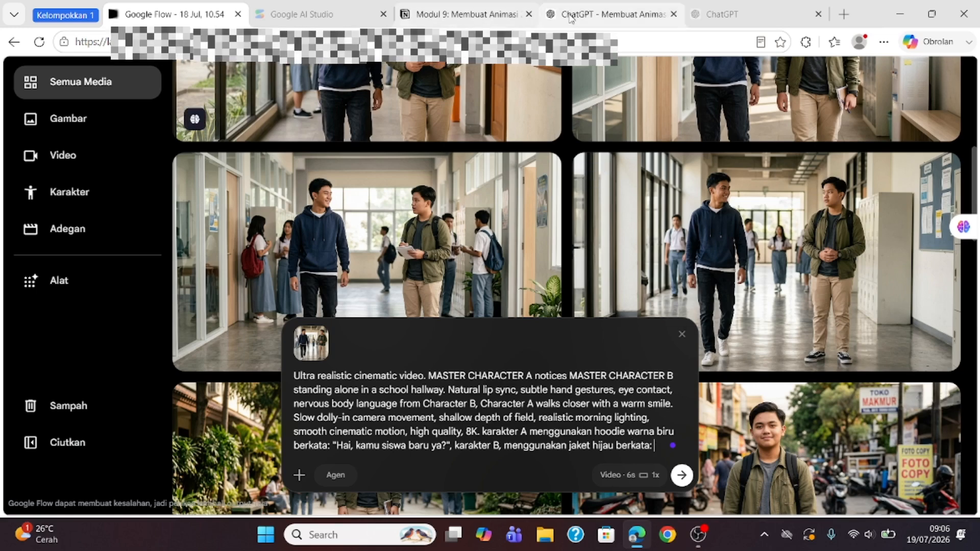
Step: Copy Karakter B's Scene 1 line "Iya, baru hari ini masuk." from the ChatGPT conversation and paste it at the end of the Flow prompt
click(599, 14)
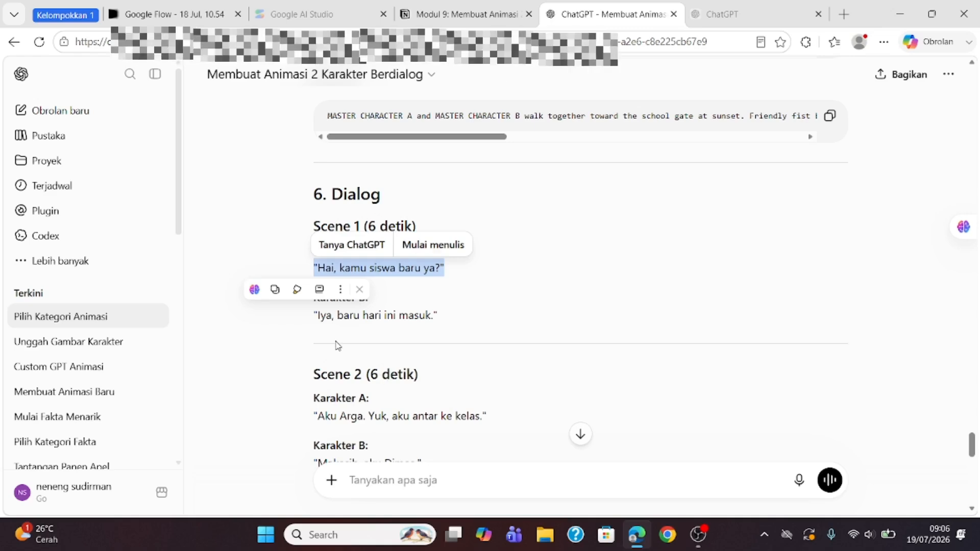
drag(312, 315, 443, 313)
key(ctrl+c)
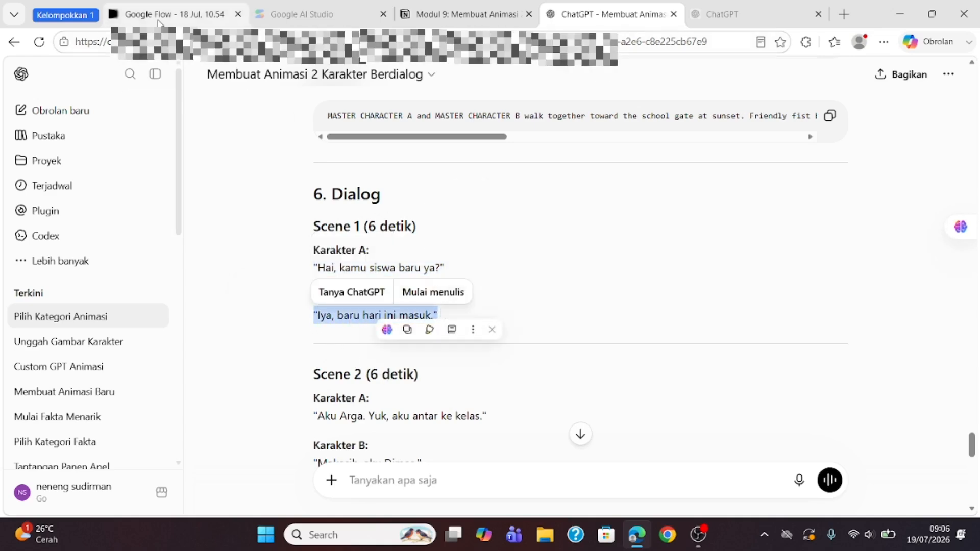
click(159, 22)
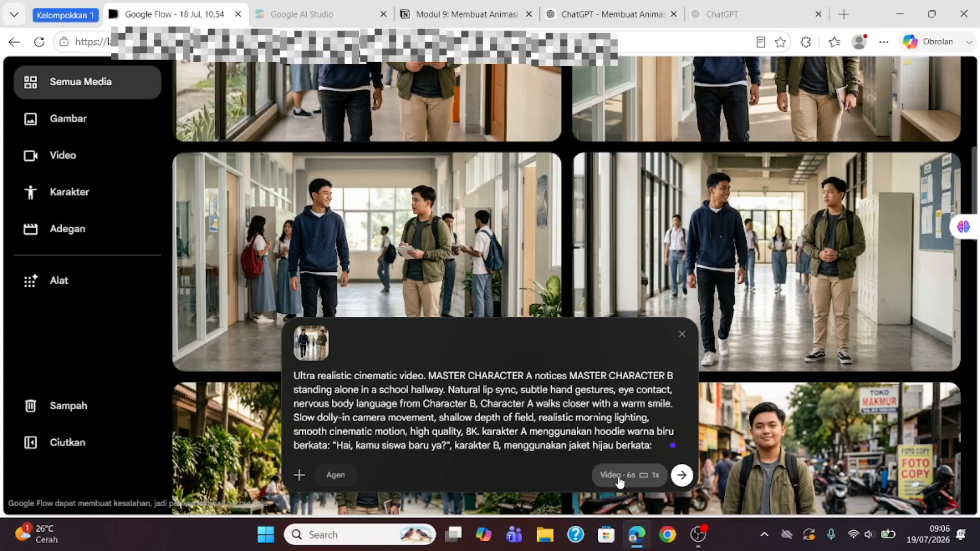
key(ctrl+v)
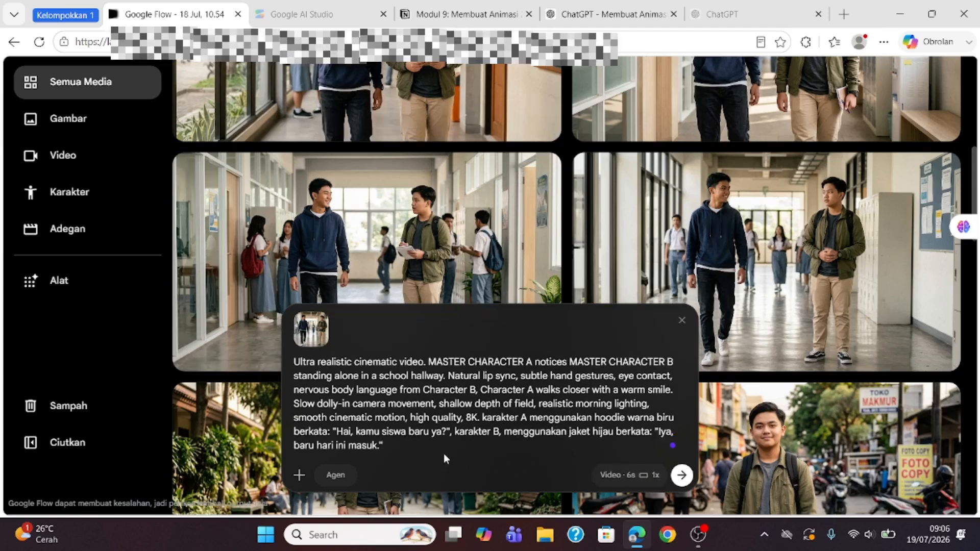
Step: Add "dalam bahasa indonesia" to the end of the prompt and generate the Scene 1 video
text(dalam)
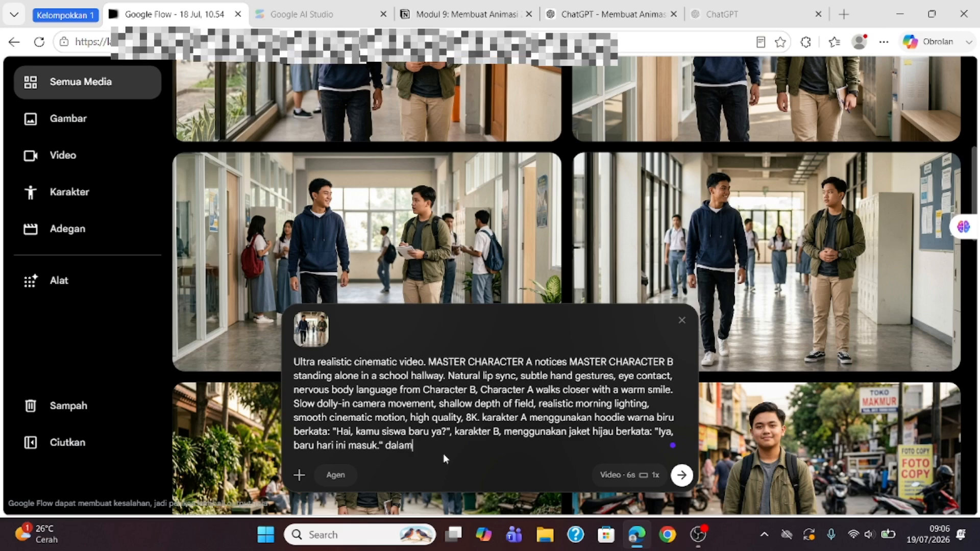
text( bahasa in)
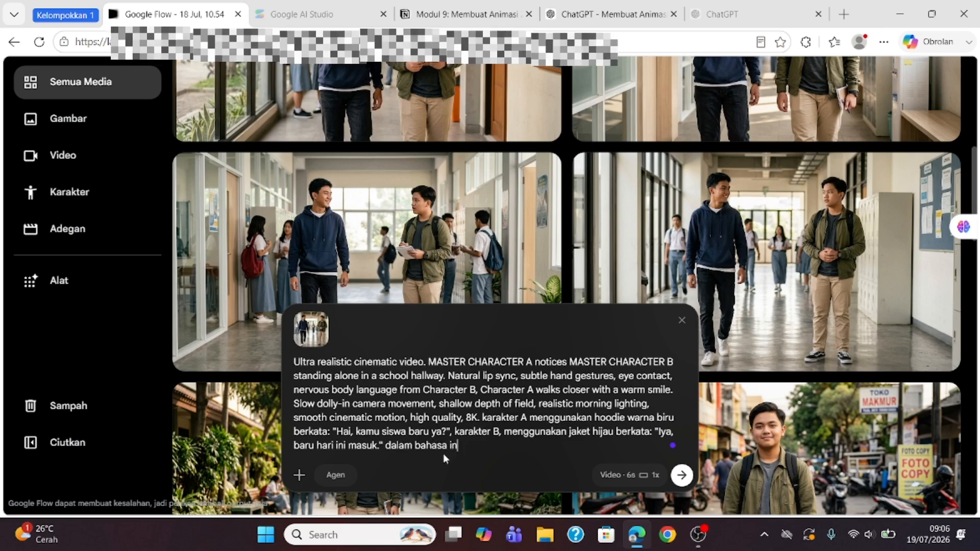
text(donesia)
click(681, 476)
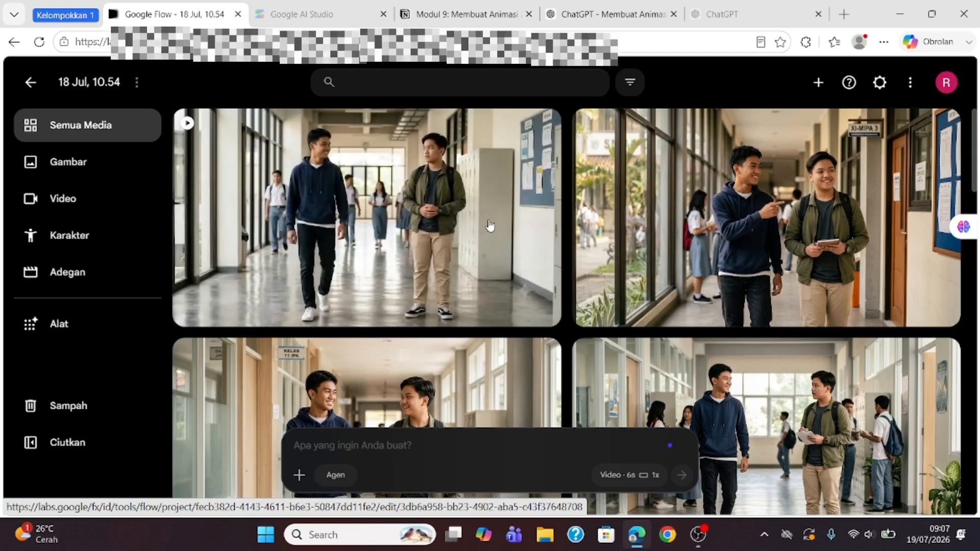
Step: Open the generated Scene 1 video, play it, and return to the project's media
click(365, 203)
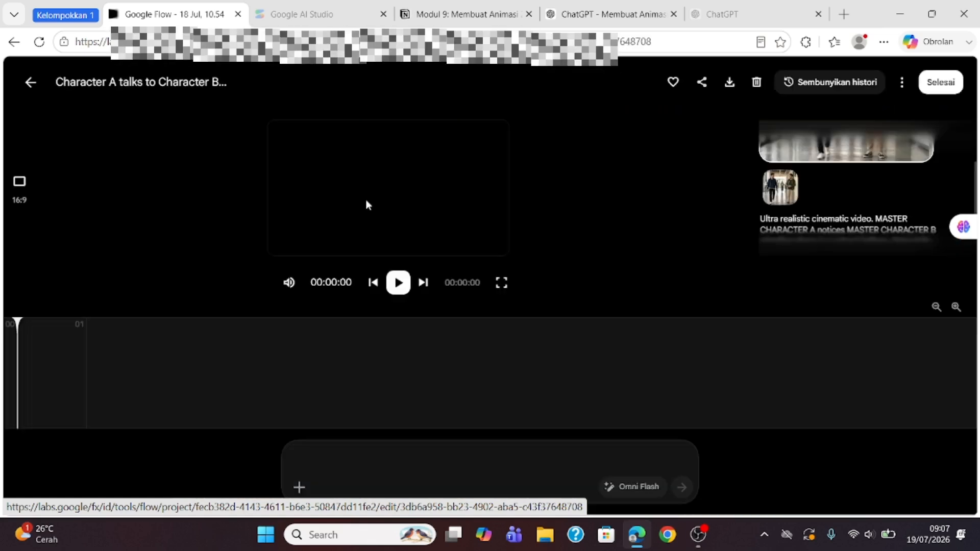
click(399, 284)
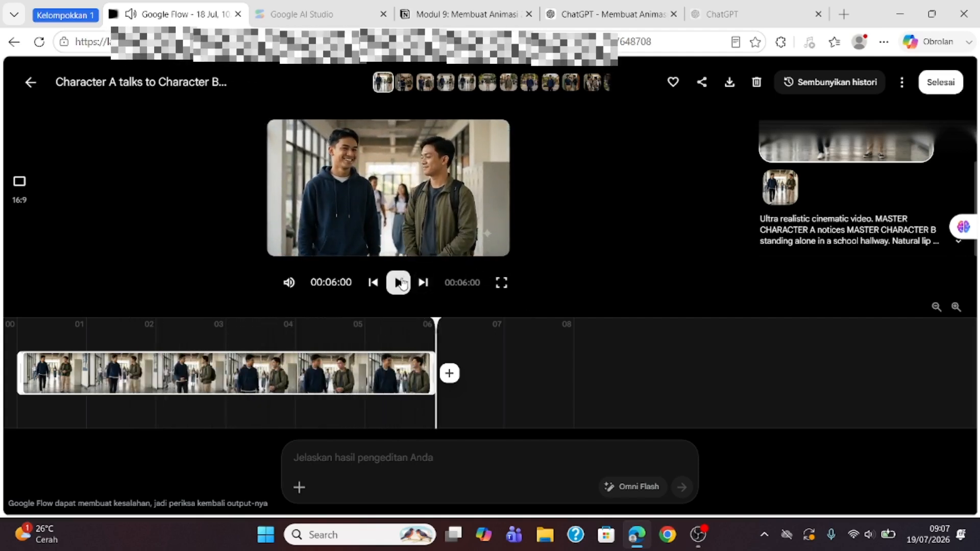
click(29, 83)
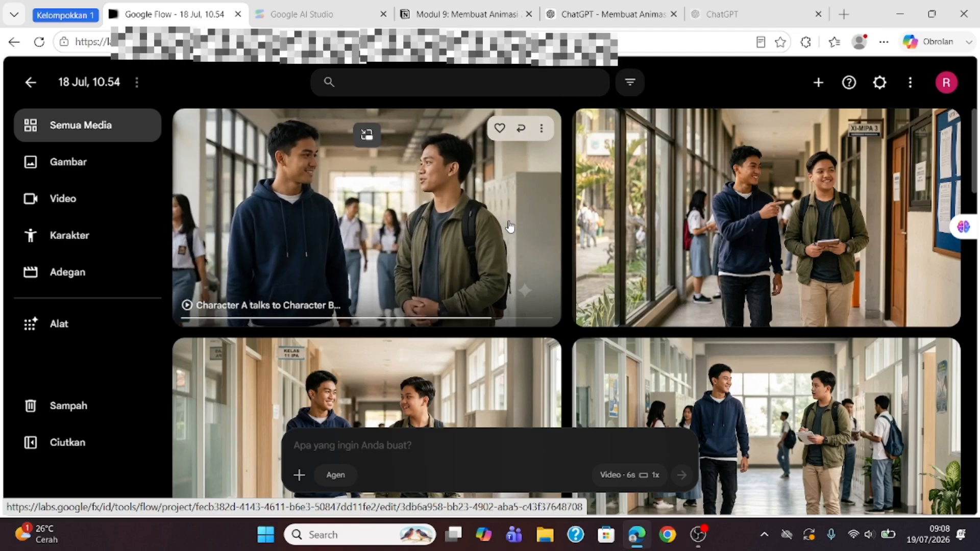
Step: Switch to the ChatGPT conversation and copy the Scene 2 prompt from the Prompt Video (English) section
click(593, 20)
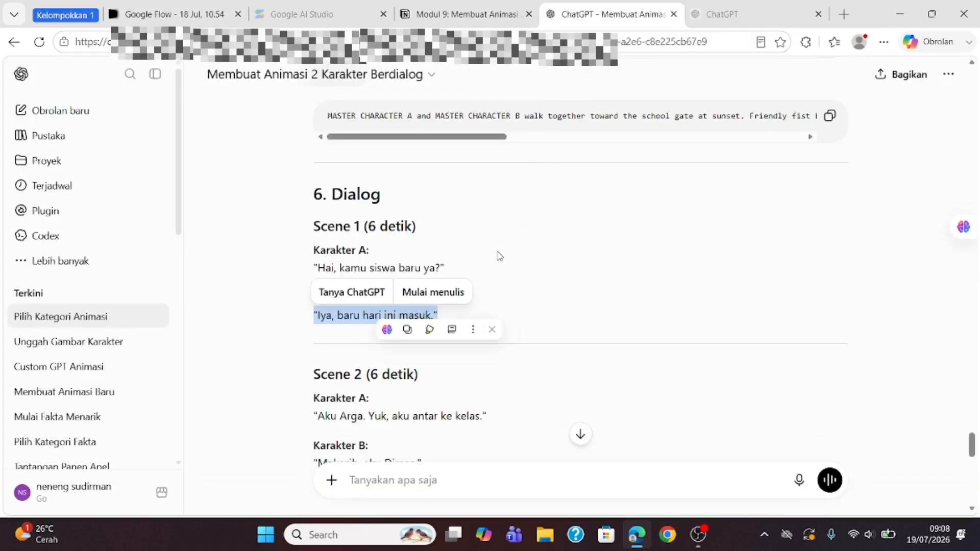
scroll(499, 256, up, 10)
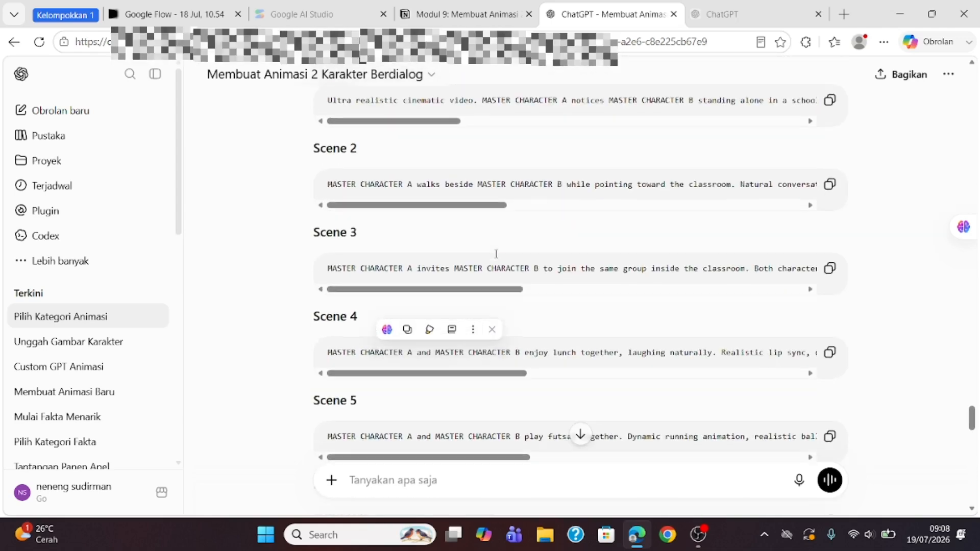
scroll(496, 253, up, 1)
click(829, 252)
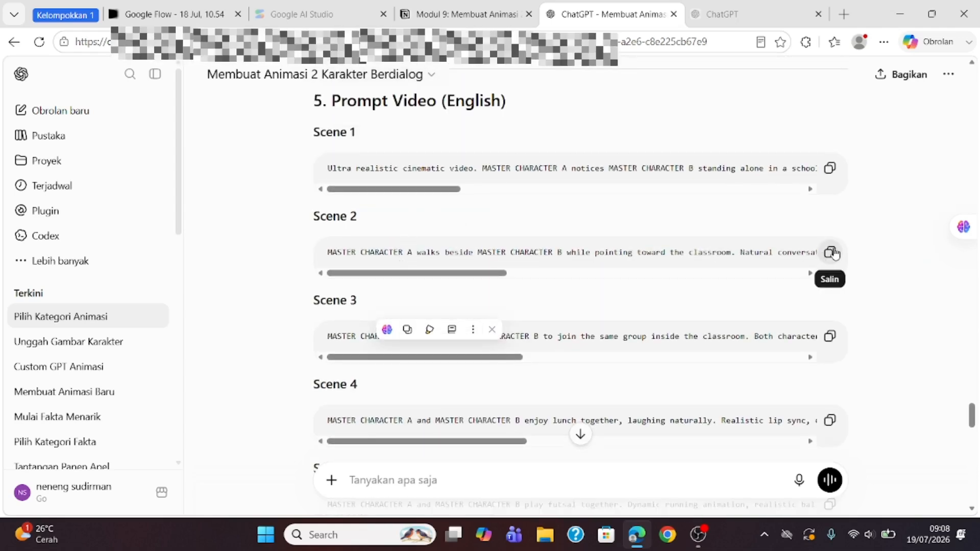
Step: Paste the Scene 2 video prompt in Google Flow, check the video settings, and append "karakter A menggunakan hoodie biru berkata:"
click(148, 19)
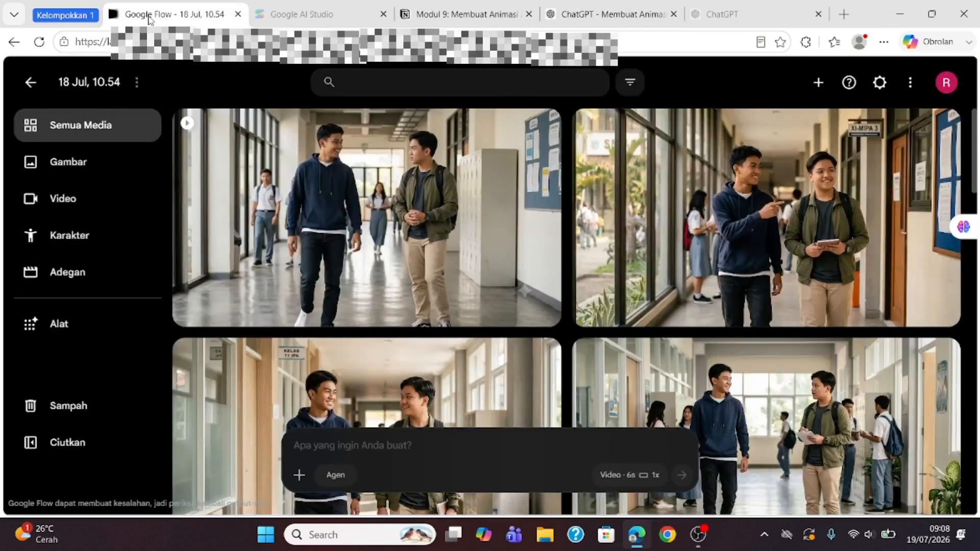
scroll(367, 357, down, 2)
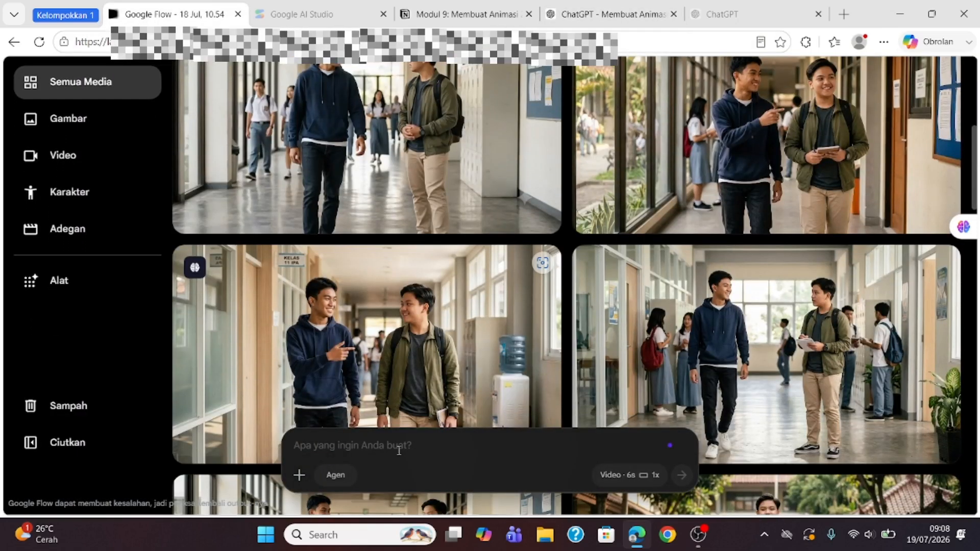
key(ctrl+v)
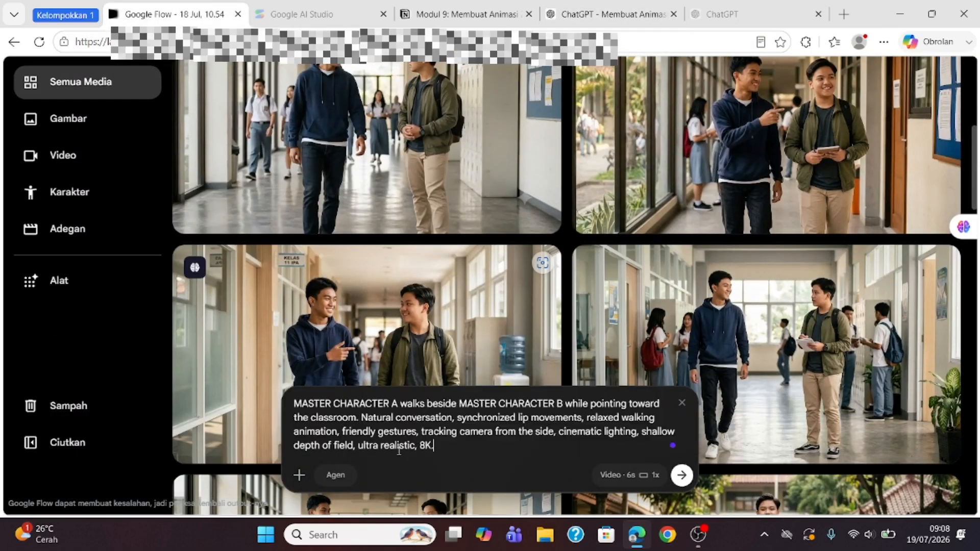
click(635, 475)
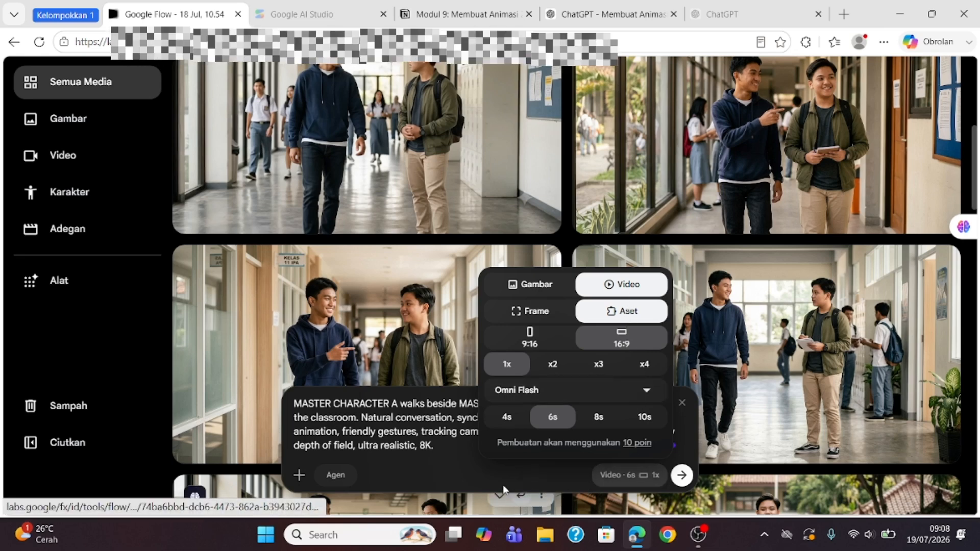
click(484, 483)
click(446, 448)
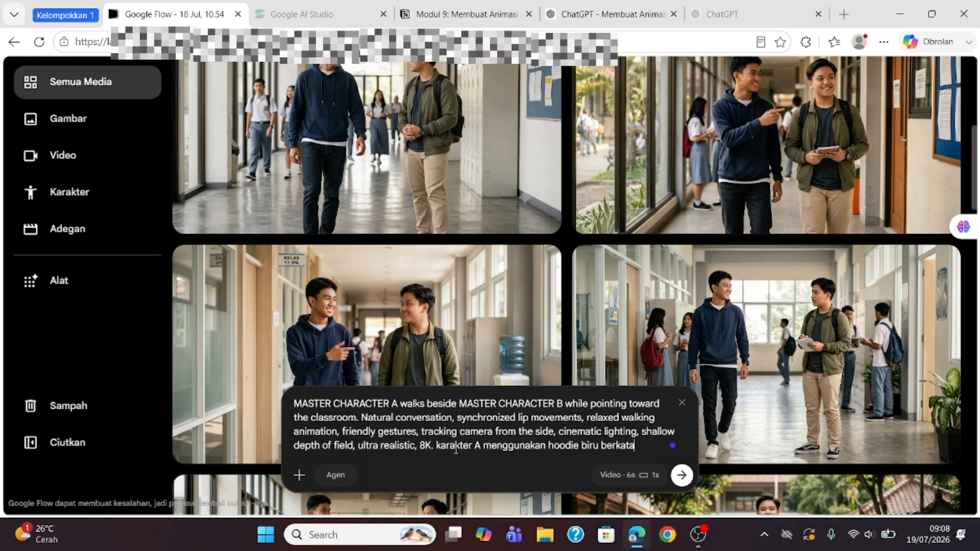
Step: Copy Karakter A's Scene 2 line from the ChatGPT dialogue into the Flow prompt and add ", karakter B menggunakan jaket hijau berkata:"
click(574, 15)
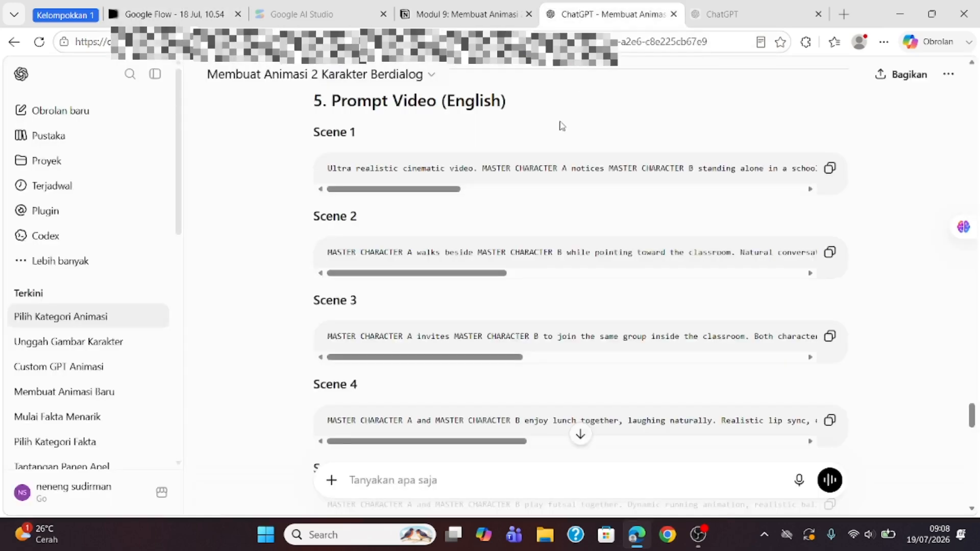
scroll(428, 336, down, 7)
scroll(428, 339, down, 4)
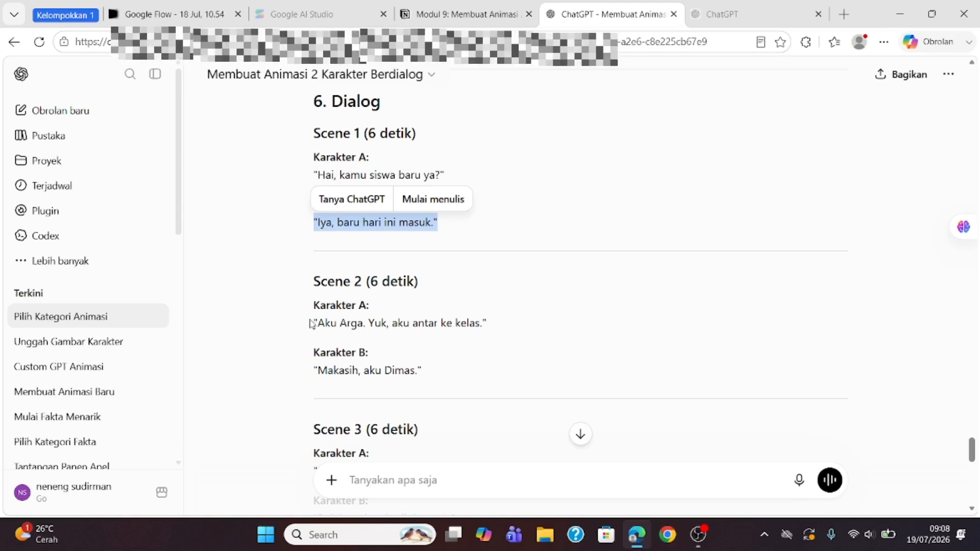
drag(310, 324, 496, 324)
key(ctrl+c)
click(160, 15)
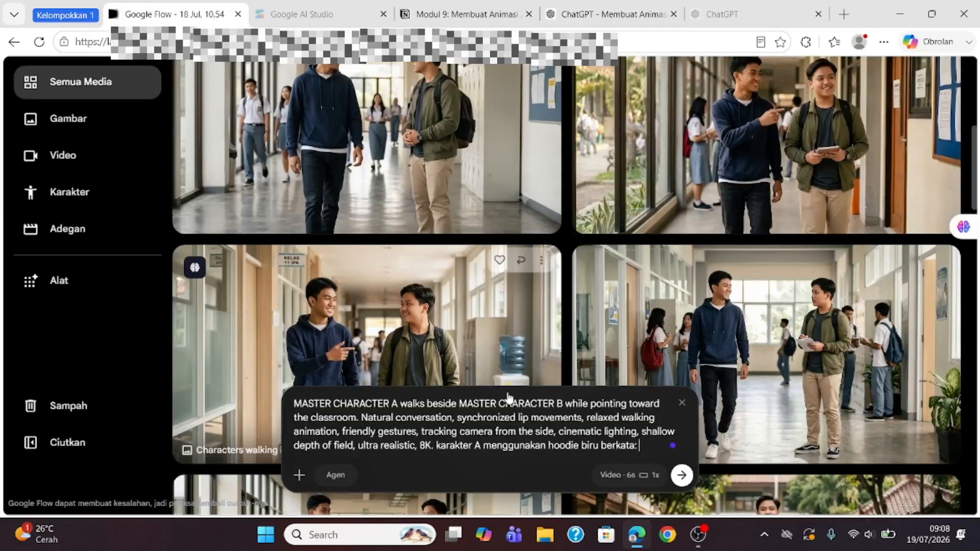
key(ctrl+v)
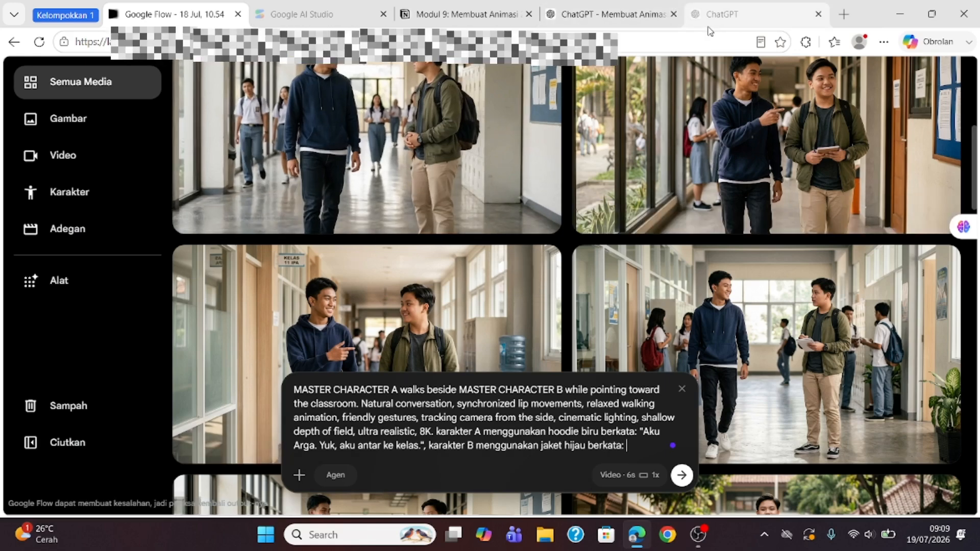
Step: Copy Karakter B's Scene 2 line "Makasih, aku Dimas." from ChatGPT into the Flow prompt and end it with "dalam bahasa indonesia"
click(634, 20)
drag(309, 372, 431, 372)
click(167, 18)
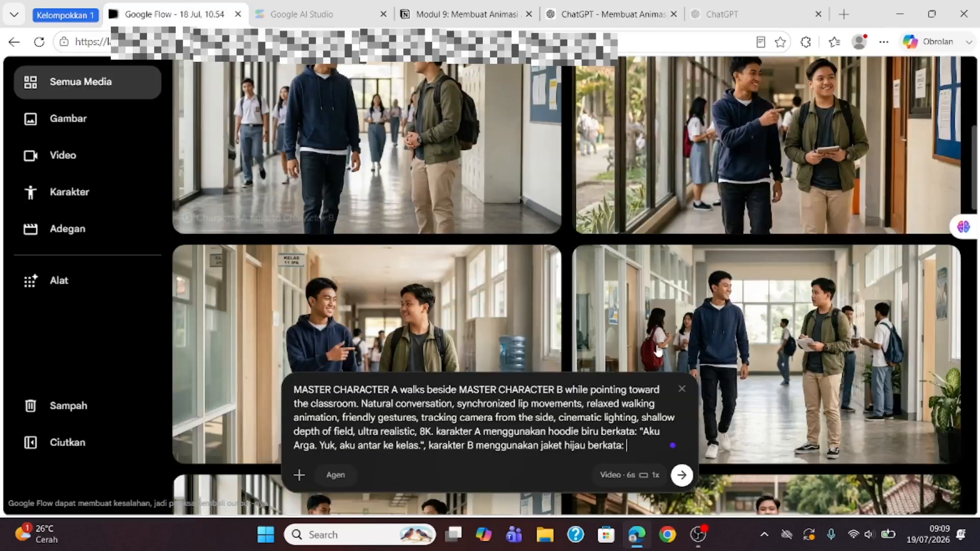
key(ctrl+v)
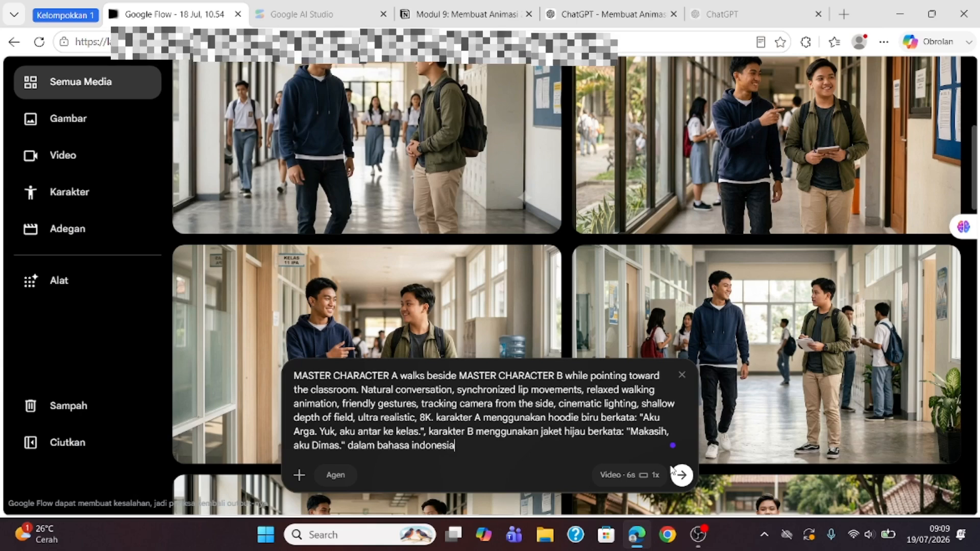
Step: Attach the corridor image with the XI-MIPA 3 door sign to the prompt and generate the Scene 2 video
click(299, 475)
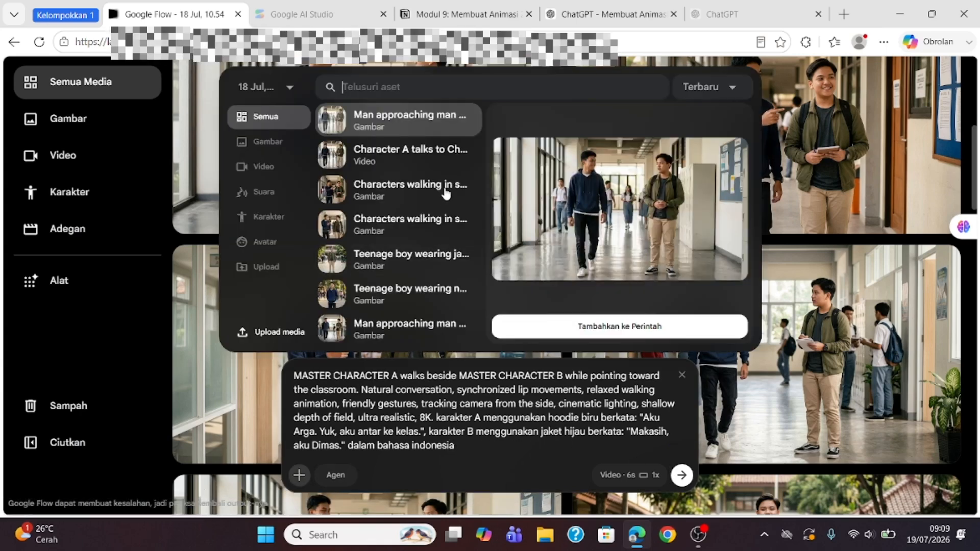
click(389, 198)
click(388, 221)
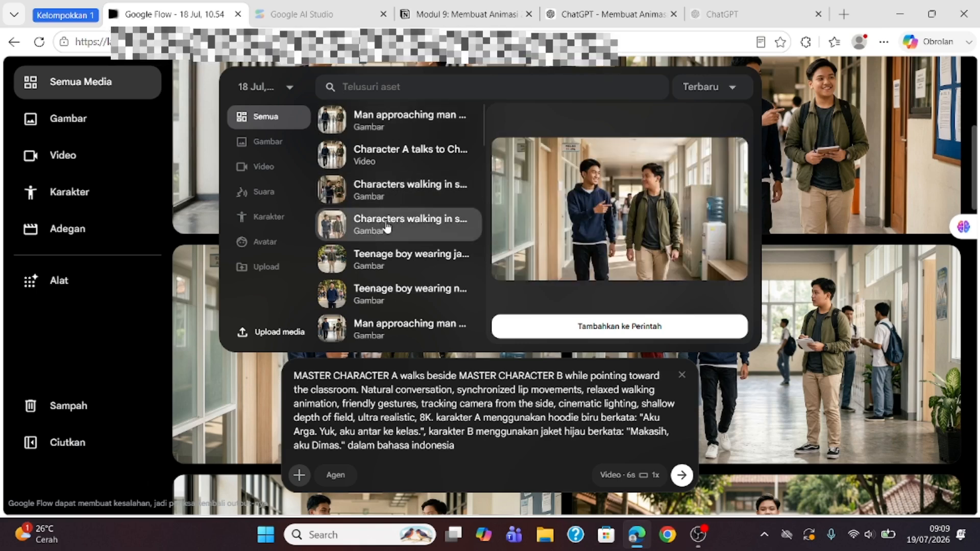
click(393, 200)
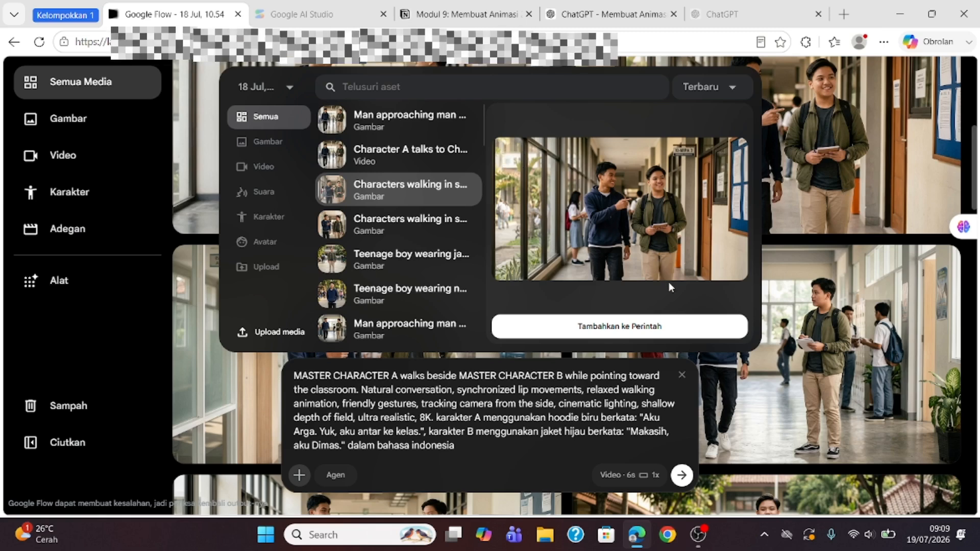
click(645, 325)
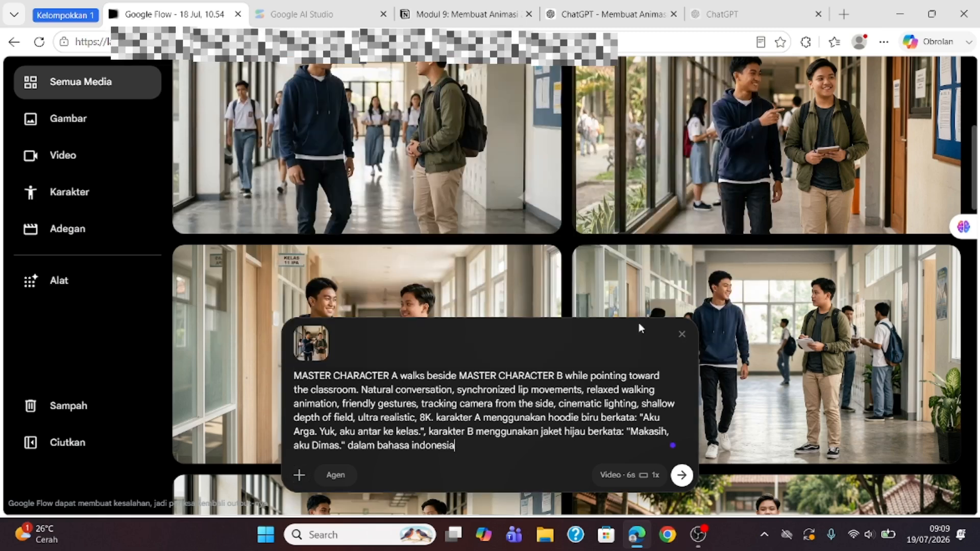
click(692, 476)
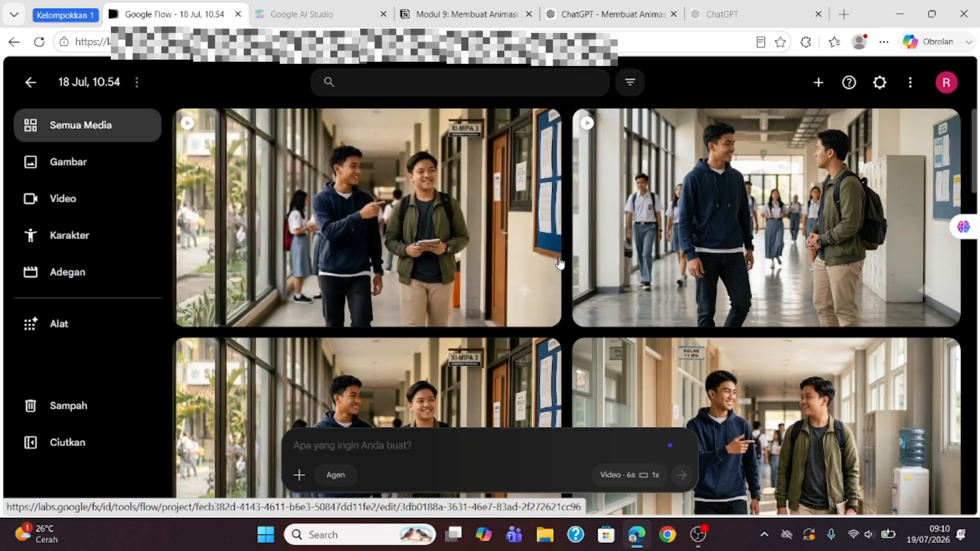
Step: Open the generated Scene 2 video, watch it play, and return to the project's media
click(348, 189)
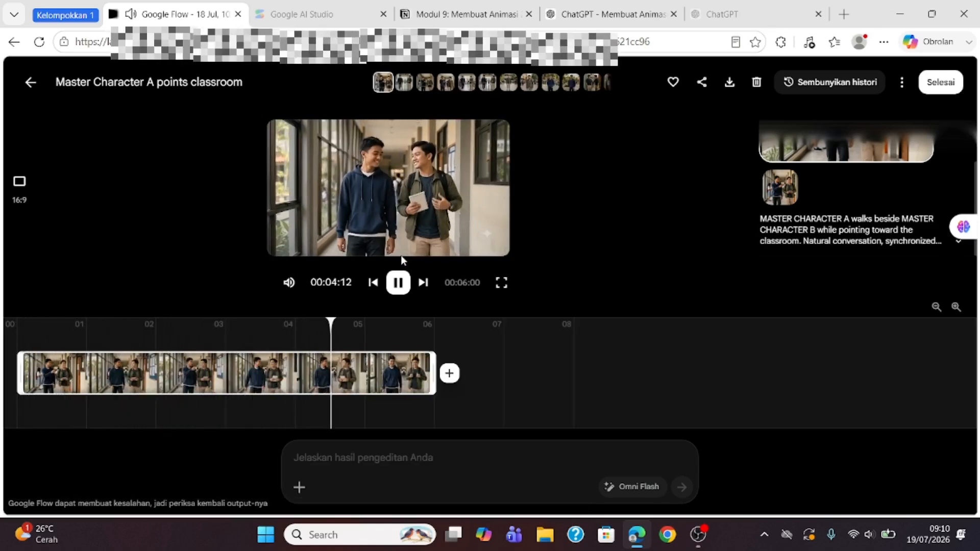
click(31, 82)
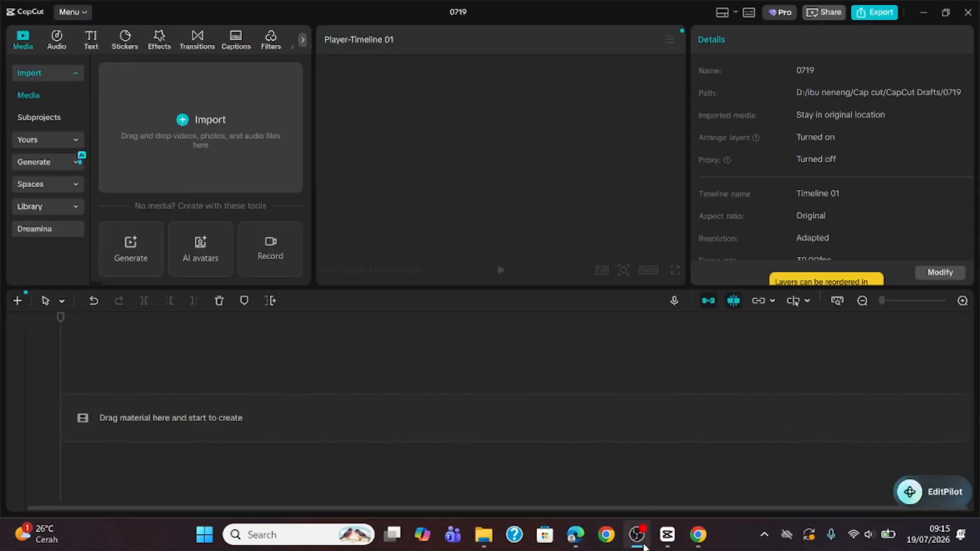
Step: Switch to CapCut, search Downloads for "sahab", and import the Sahabat 1 and Sahabat 2 videos
click(668, 541)
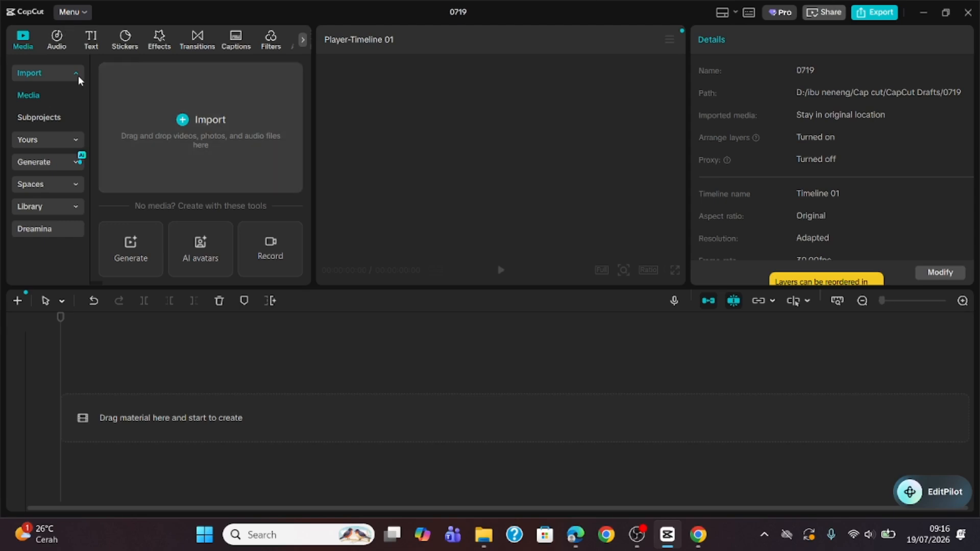
click(187, 124)
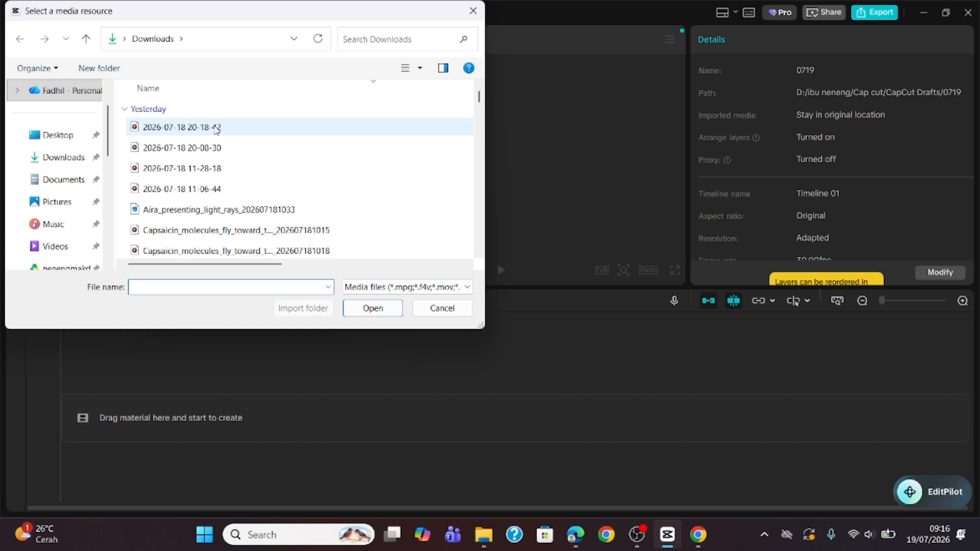
click(367, 41)
text(sahab)
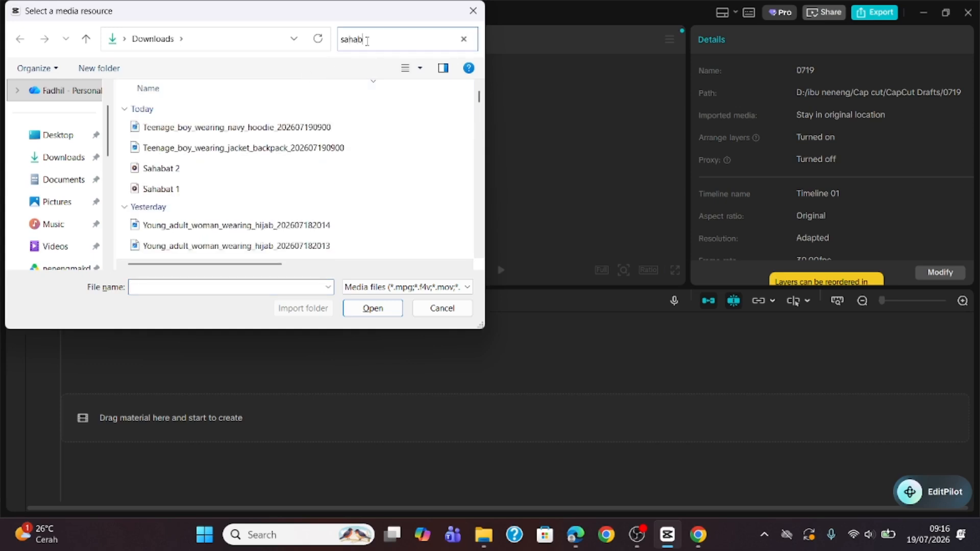
click(207, 128)
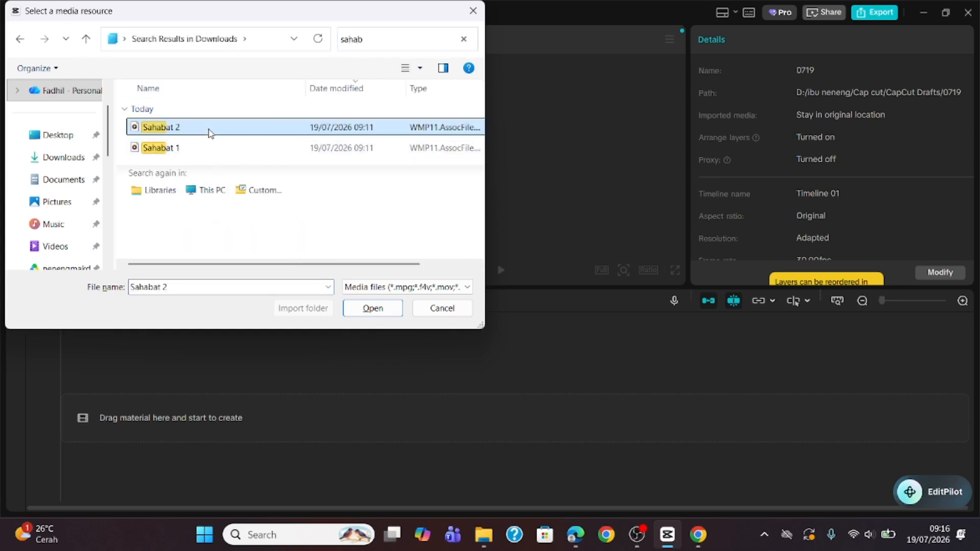
ctrl+click(207, 148)
click(372, 308)
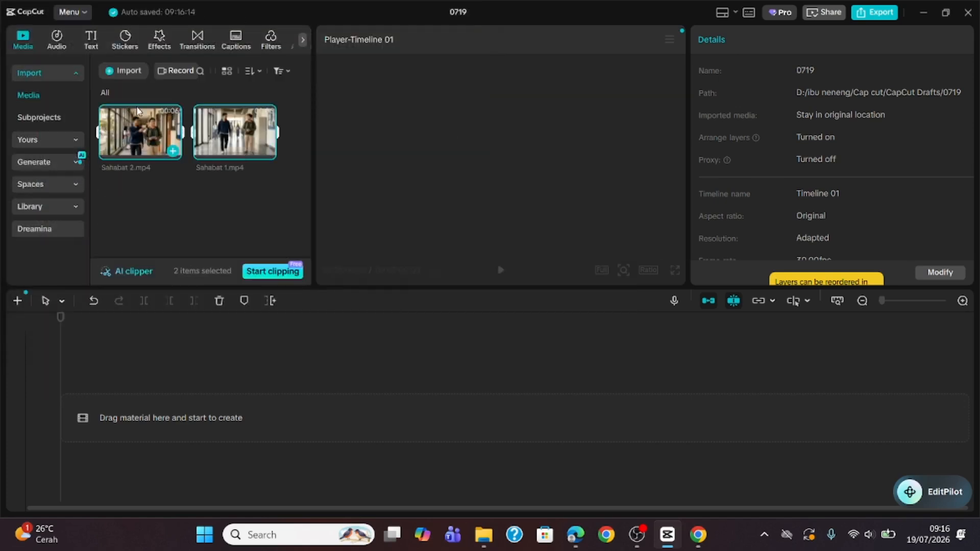
Step: Place both clips on one timeline track, removing the extra Sahabat 2 copy, and put Sahabat 1 before Sahabat 2
drag(231, 142, 129, 418)
drag(126, 156, 387, 370)
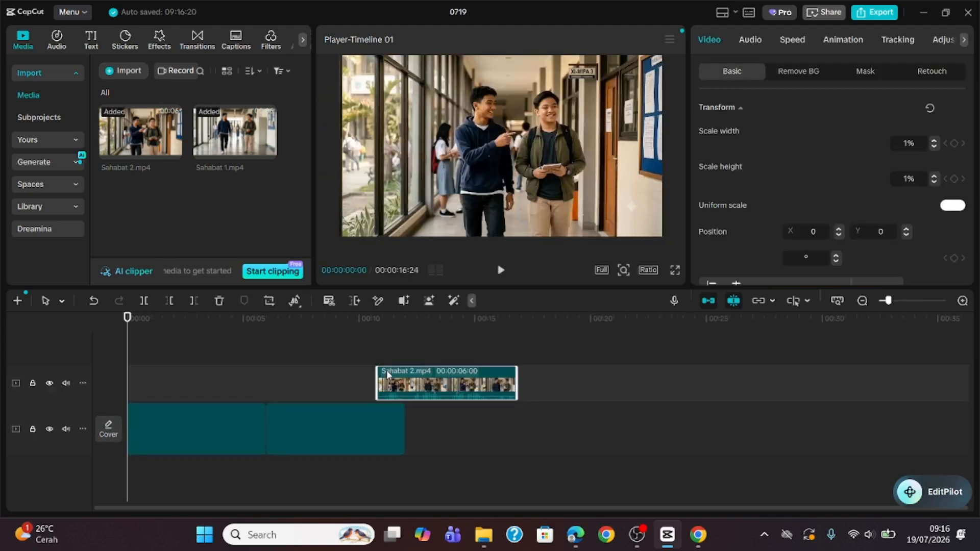
key(Delete)
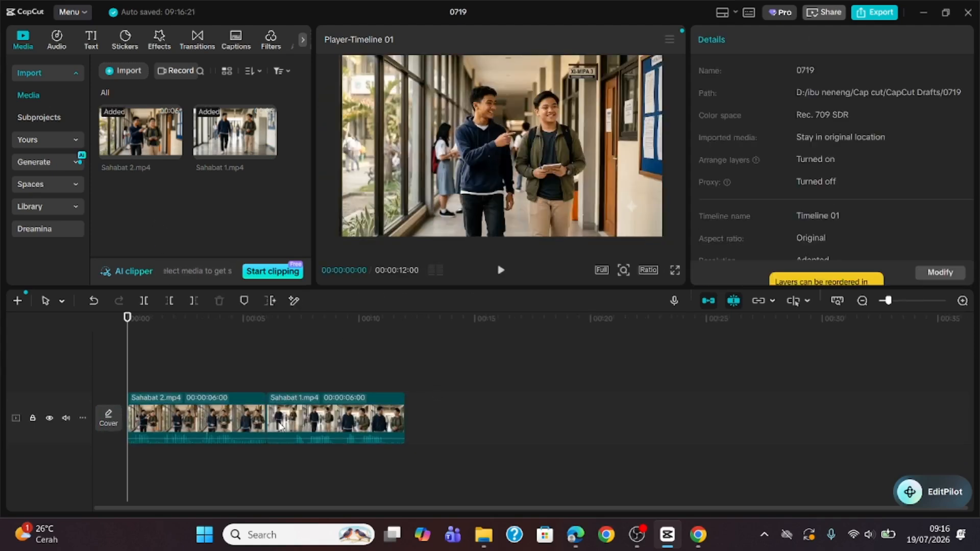
click(301, 416)
drag(247, 419, 153, 419)
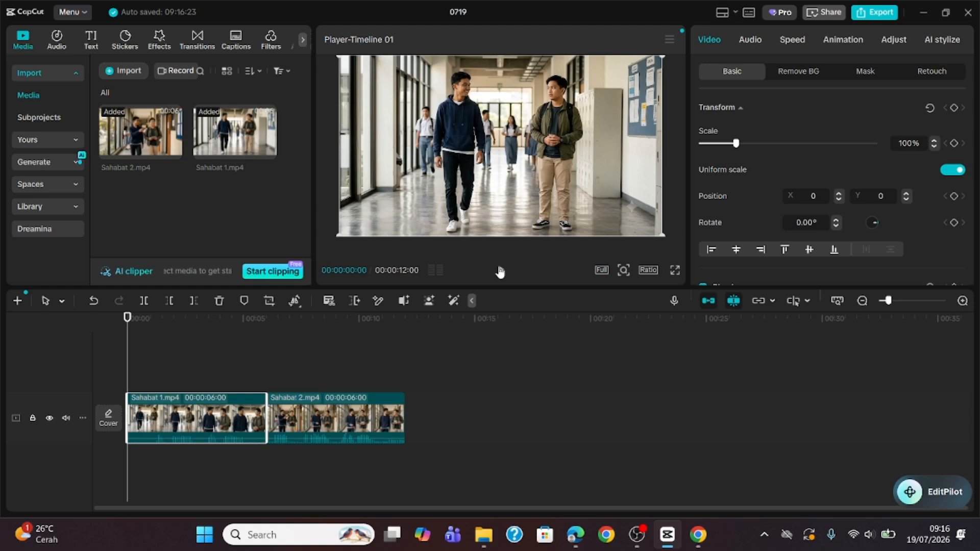
Step: Play the sequence through, search the transitions for "mix", and add the Mix transition at the cut between Sahabat 1 and Sahabat 2
click(500, 271)
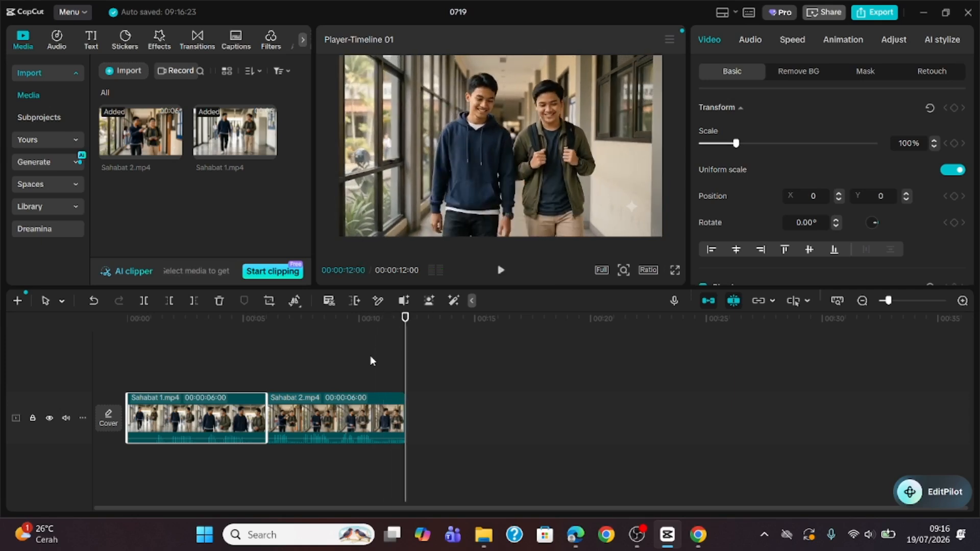
click(265, 338)
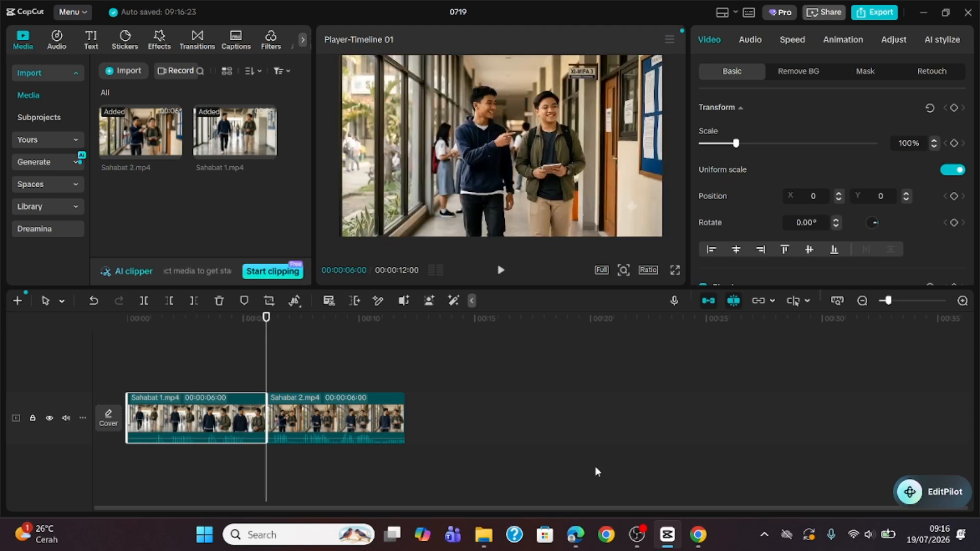
click(193, 41)
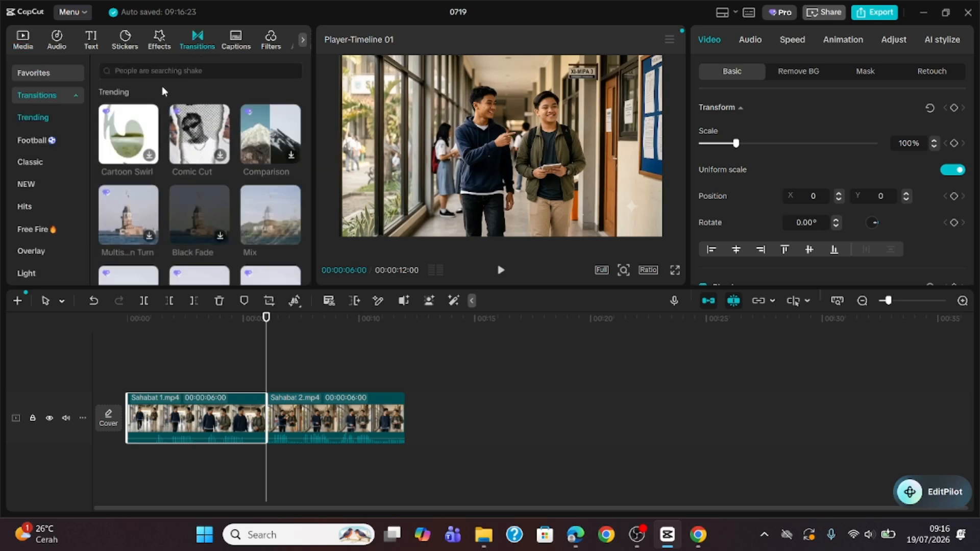
click(143, 72)
click(118, 107)
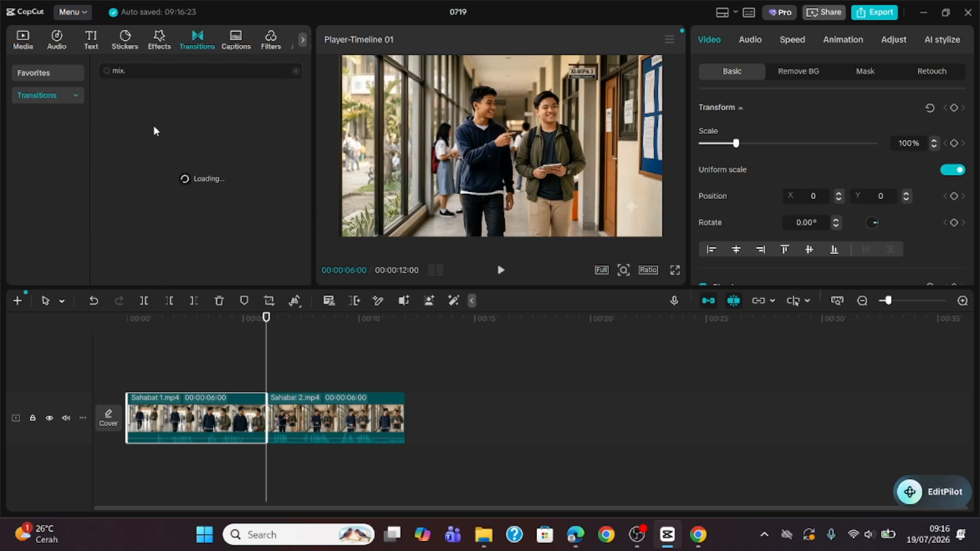
click(152, 141)
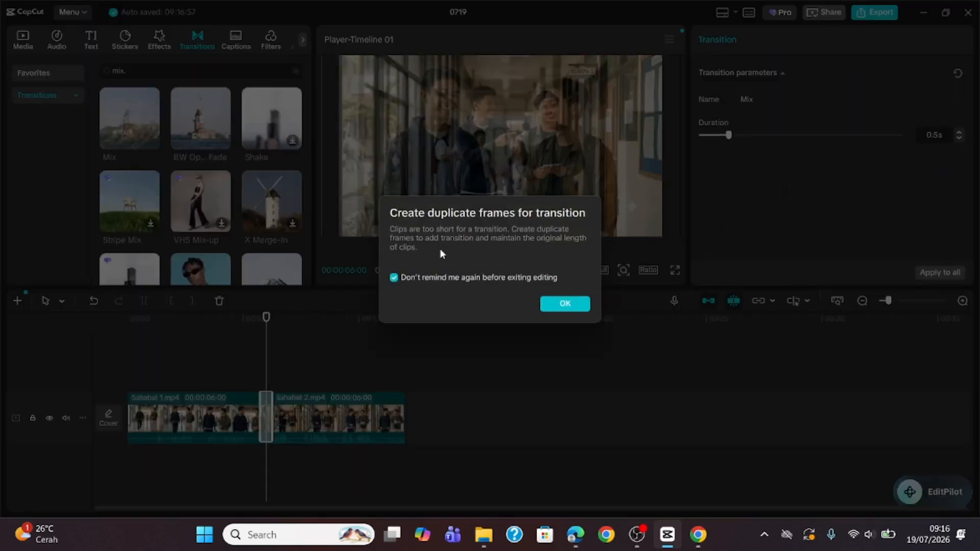
click(549, 304)
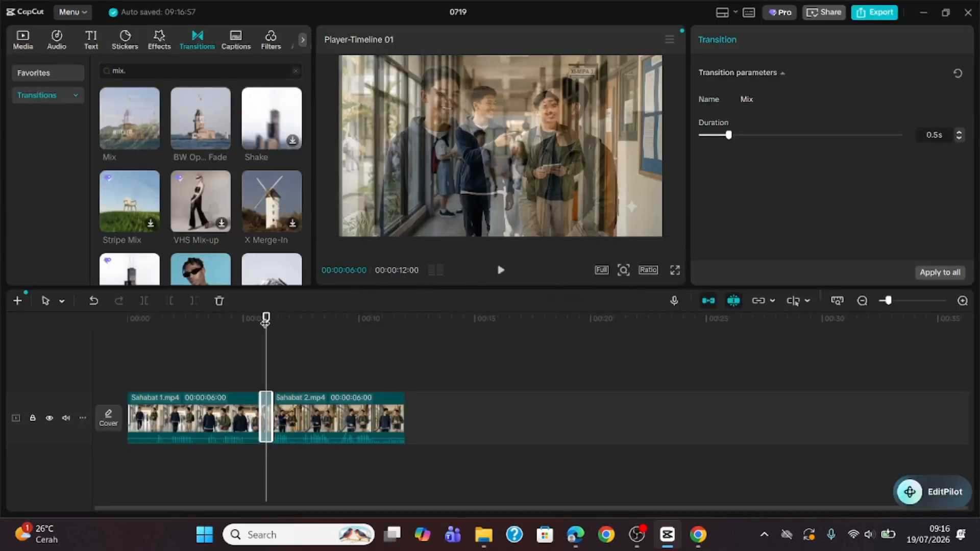
Step: Scrub back to just before the cut between the two clips to preview the Mix transition
drag(265, 321, 252, 322)
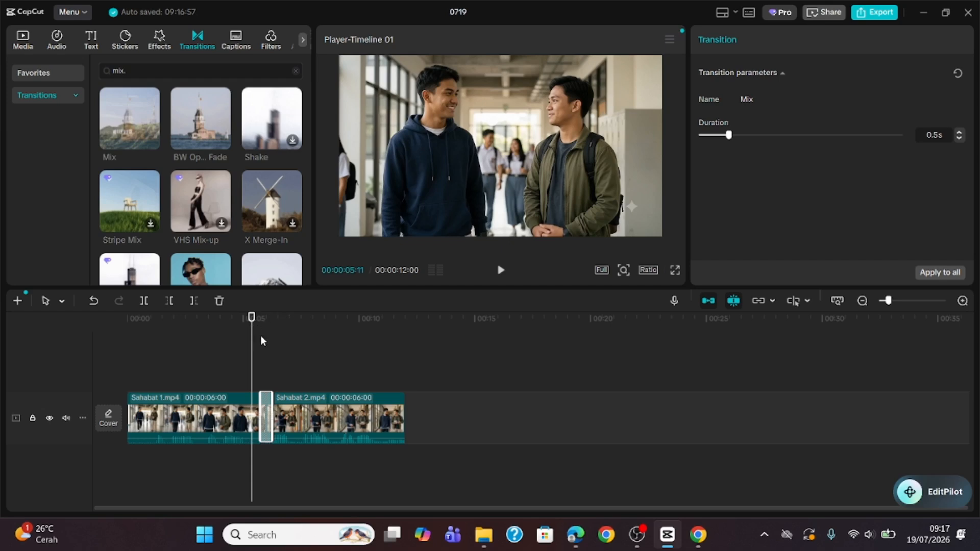
drag(252, 320, 257, 321)
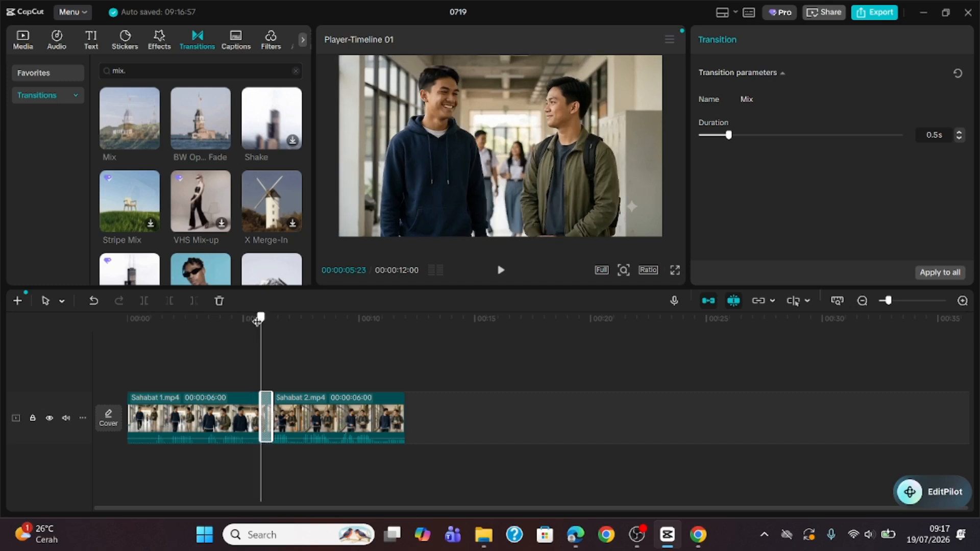